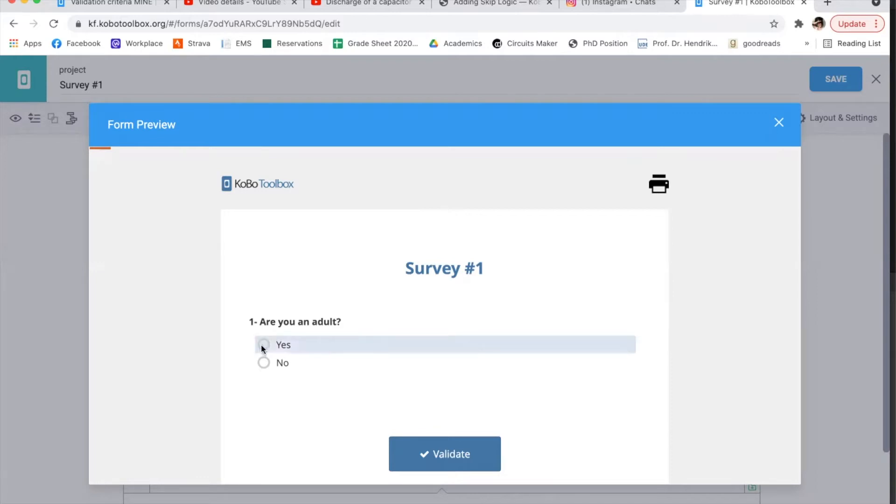
Step: Test the skip logic in the form preview by answering "Are you an adult?" with Yes, No, and Yes again
click(263, 345)
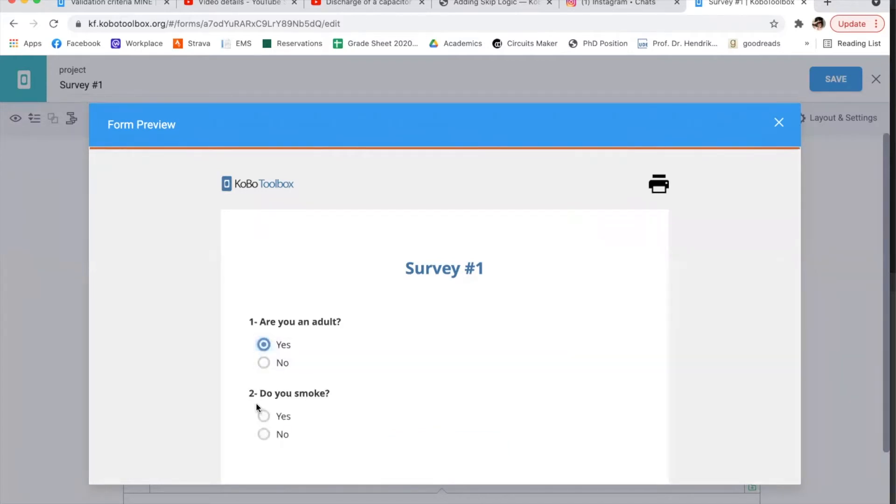
click(264, 363)
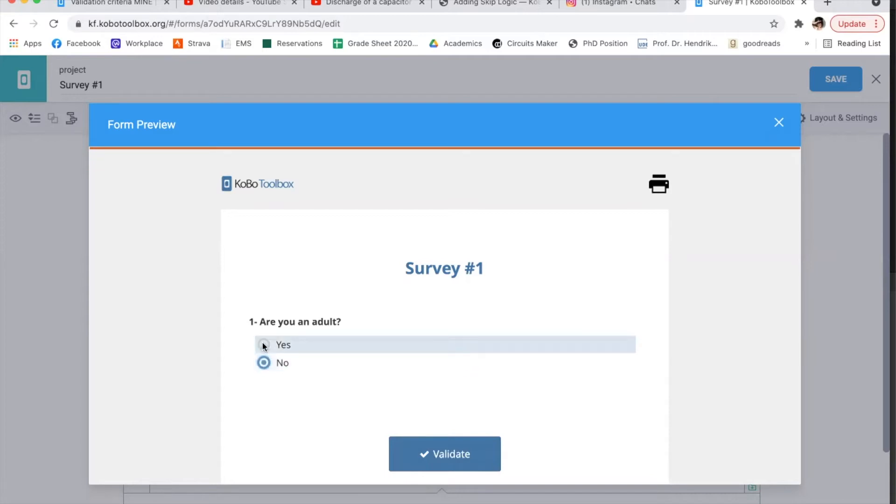
click(263, 346)
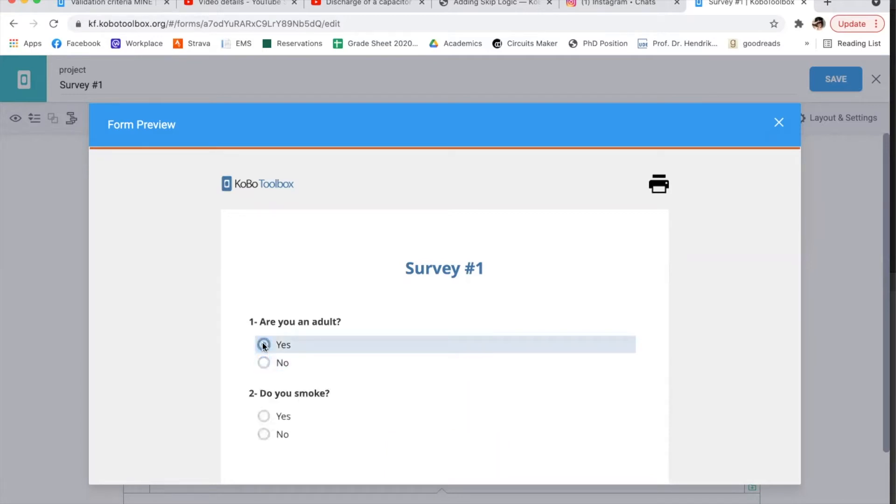
Step: Answer the smoking question No, change it to Yes, and answer the diabetes question No
click(263, 432)
scroll(263, 434, down, 2)
scroll(263, 436, down, 2)
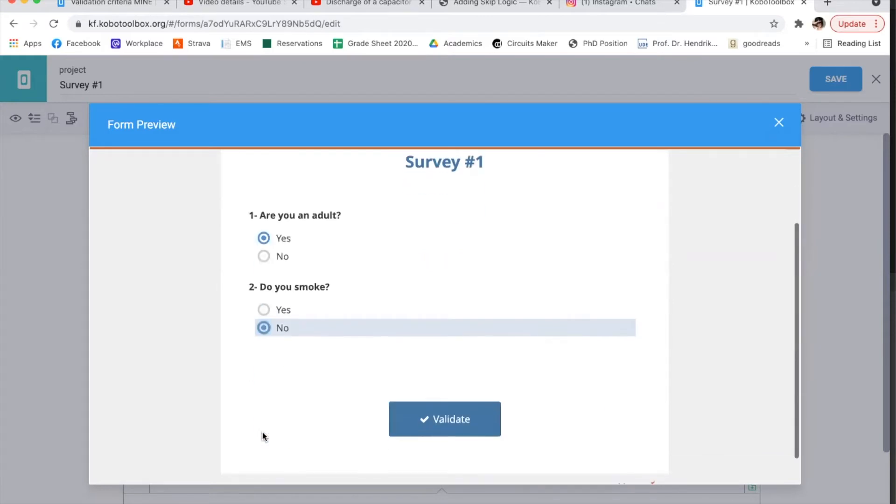
click(264, 317)
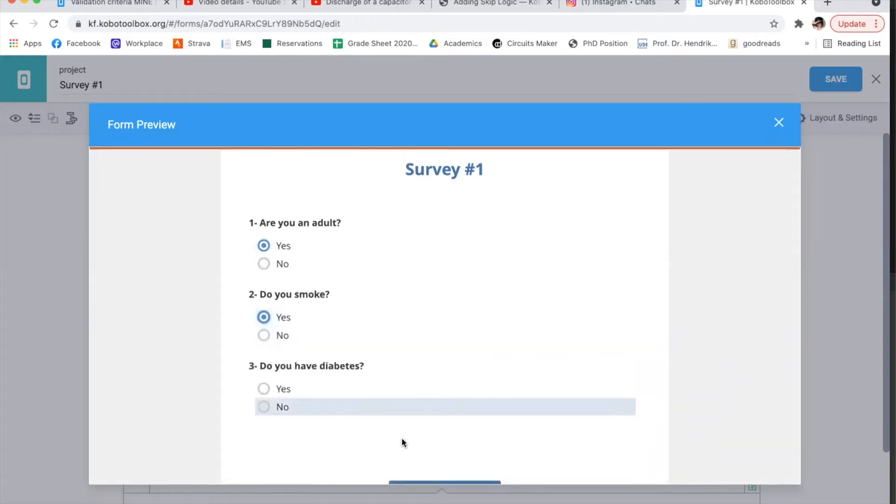
scroll(402, 436, down, 2)
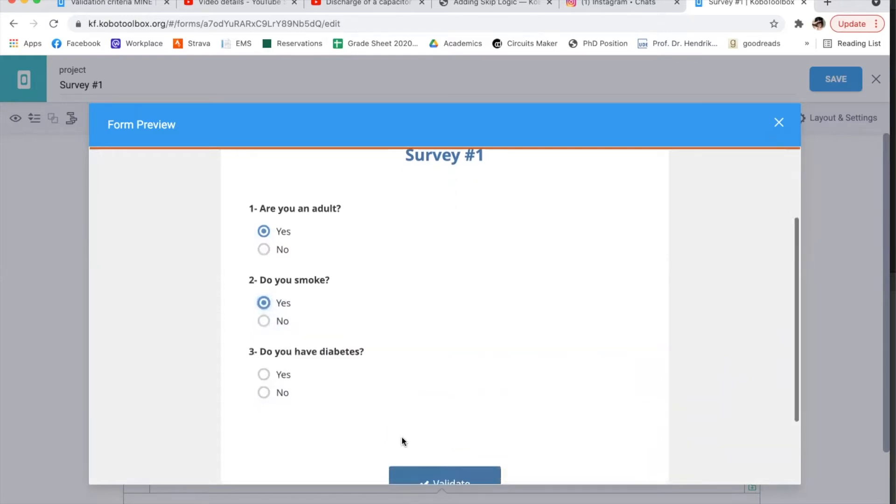
click(262, 364)
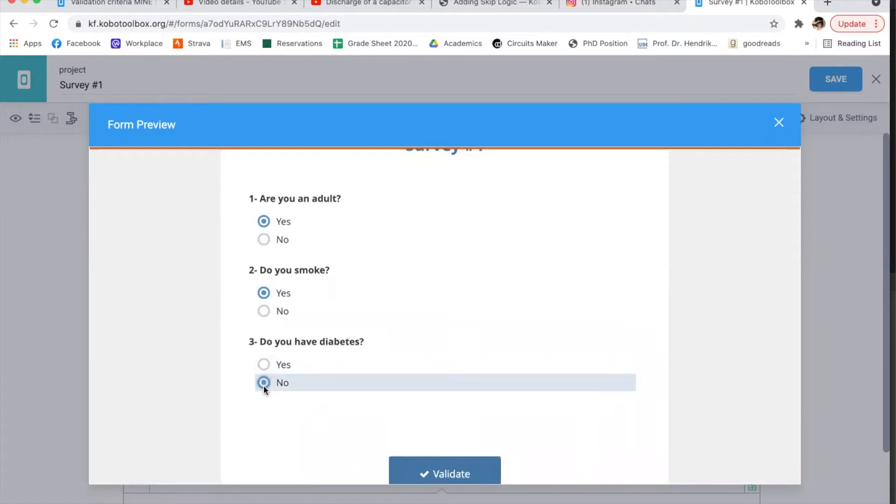
scroll(400, 306, up, 3)
scroll(400, 306, down, 1)
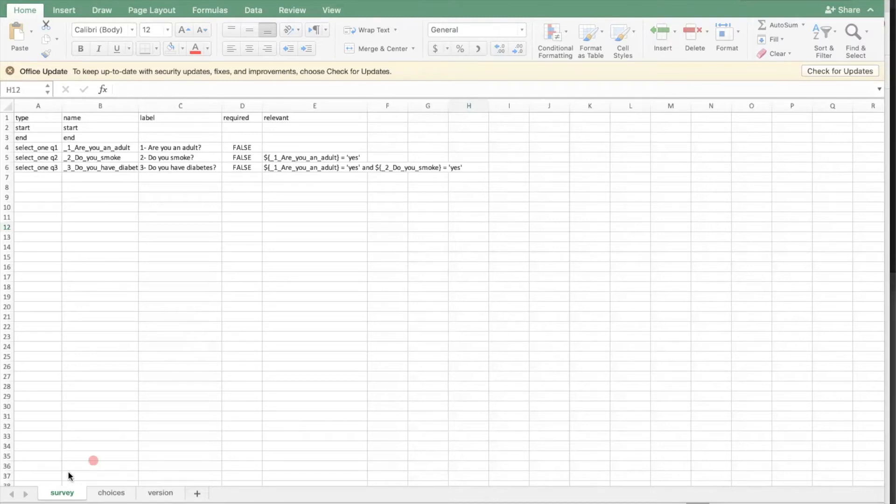
Step: Draw annotation arrows at the survey, choices and version sheet names, and circle survey
drag(70, 479, 95, 461)
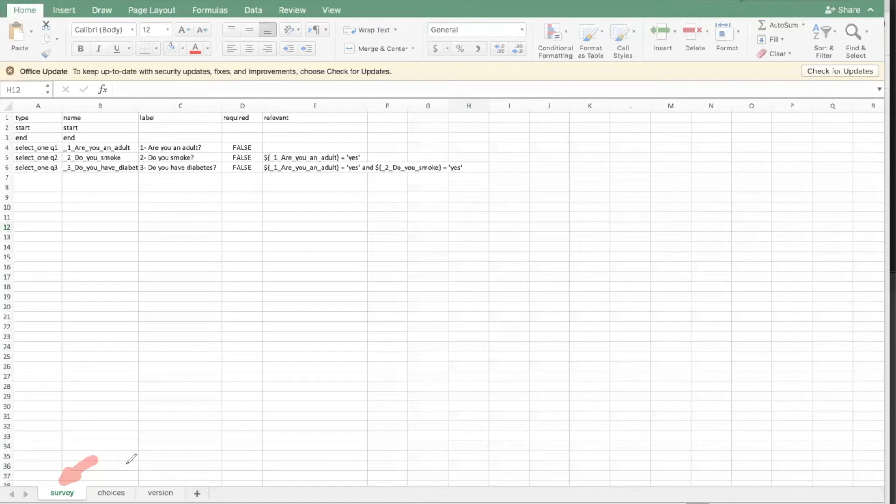
mouse_move(113, 469)
mouse_down()
mouse_move(127, 464)
mouse_move(112, 474)
mouse_up()
mouse_move(174, 465)
mouse_down()
mouse_move(156, 480)
mouse_move(166, 479)
mouse_up()
mouse_move(58, 487)
mouse_down()
mouse_move(47, 497)
mouse_move(70, 483)
mouse_up()
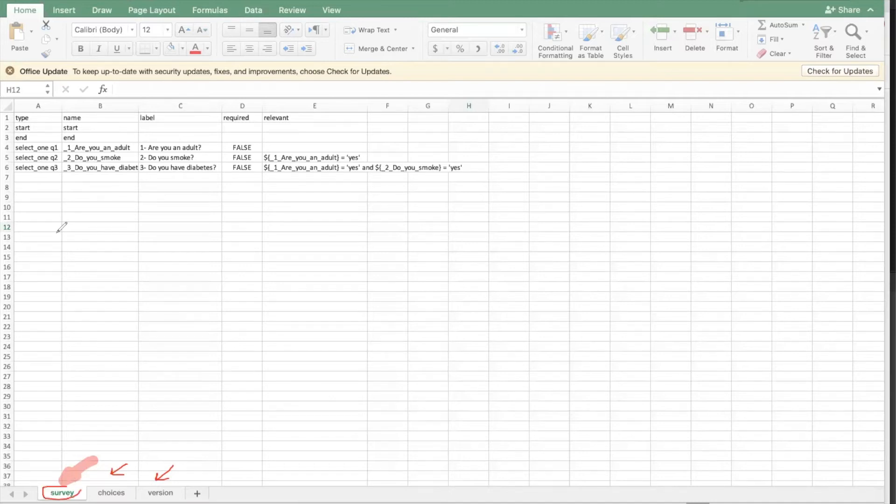
Step: Tick the type, name, label and required column headings and draw an arrow at the relevant heading
click(41, 117)
mouse_move(41, 118)
mouse_down()
mouse_move(122, 111)
mouse_move(172, 120)
mouse_up()
drag(253, 117, 271, 113)
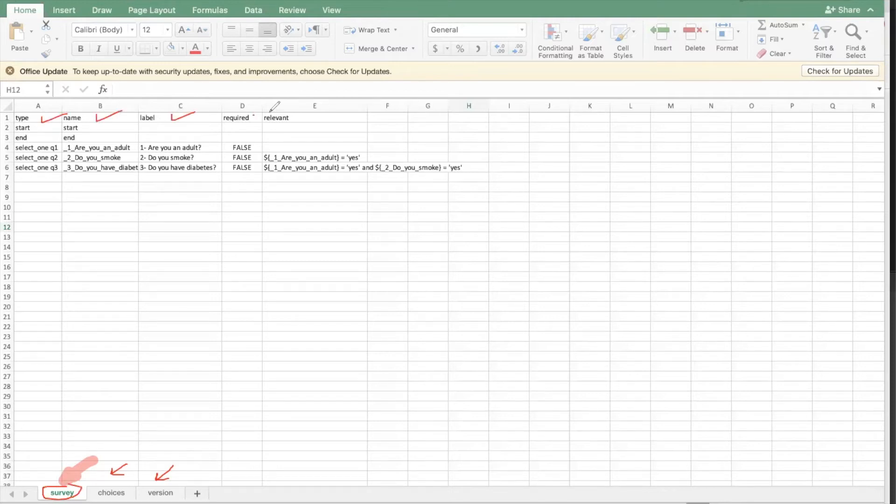
mouse_move(335, 116)
mouse_down()
mouse_move(300, 119)
mouse_move(310, 122)
mouse_up()
Step: Dot the start and end rows, draw arrows at the question types and labels, and circle q1
drag(42, 128, 41, 130)
click(41, 138)
drag(161, 124, 160, 141)
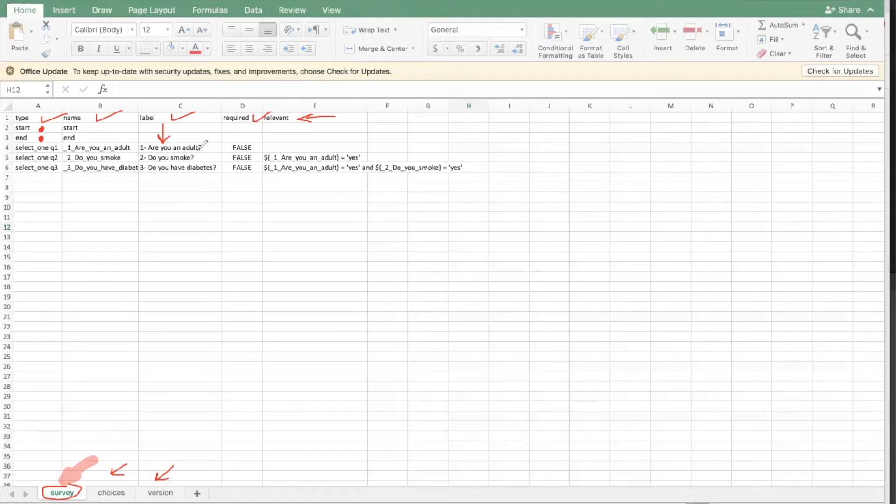
mouse_move(173, 215)
mouse_down()
mouse_move(173, 175)
mouse_move(177, 182)
mouse_up()
drag(32, 205, 34, 181)
mouse_move(56, 142)
mouse_down()
mouse_move(48, 153)
mouse_move(61, 143)
mouse_up()
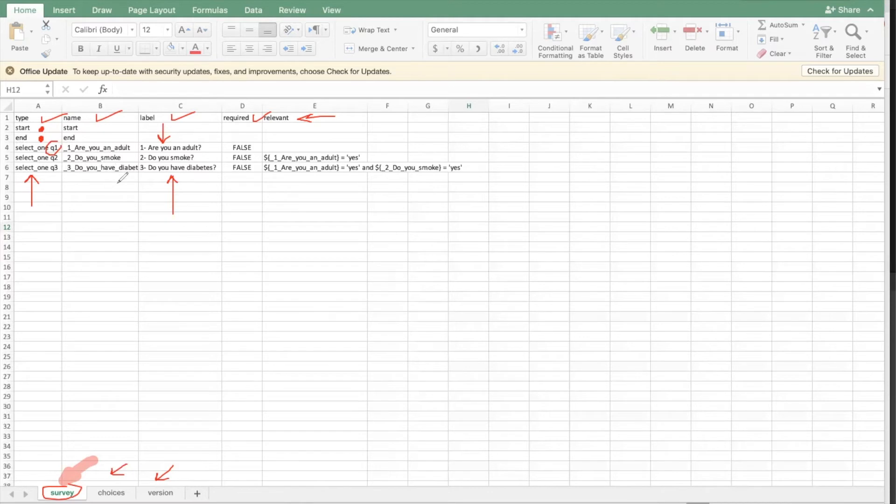
mouse_move(198, 214)
mouse_down()
mouse_move(198, 174)
mouse_move(204, 184)
mouse_up()
Step: Circle the FALSE values, mark the relevant entries of questions 1 and 3, and clear all annotations
mouse_move(230, 177)
mouse_down()
mouse_move(245, 183)
mouse_move(247, 136)
mouse_up()
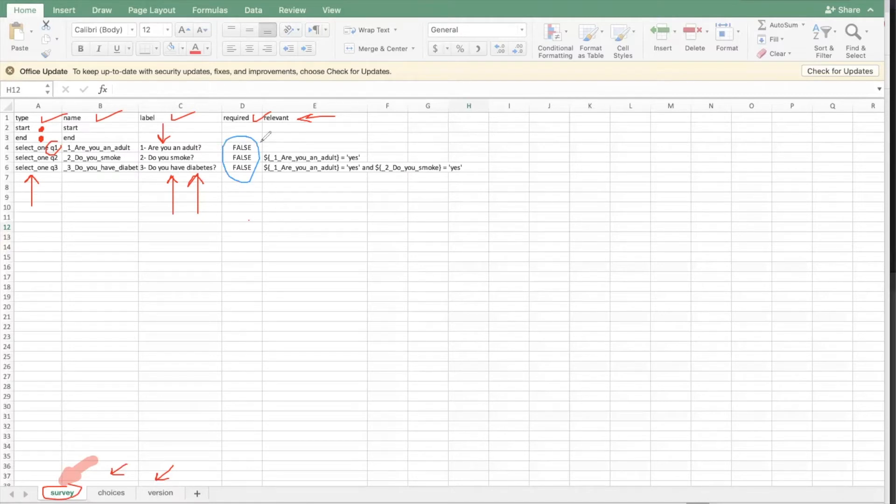
drag(265, 149, 289, 140)
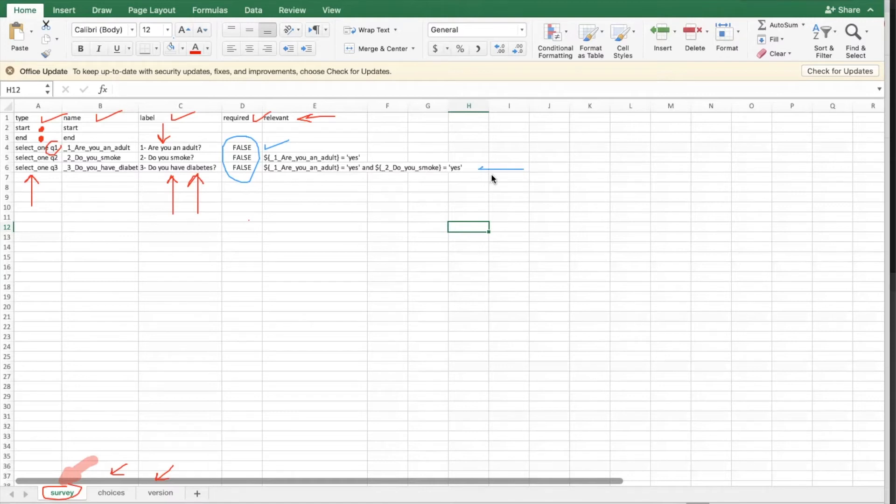
drag(486, 164, 493, 176)
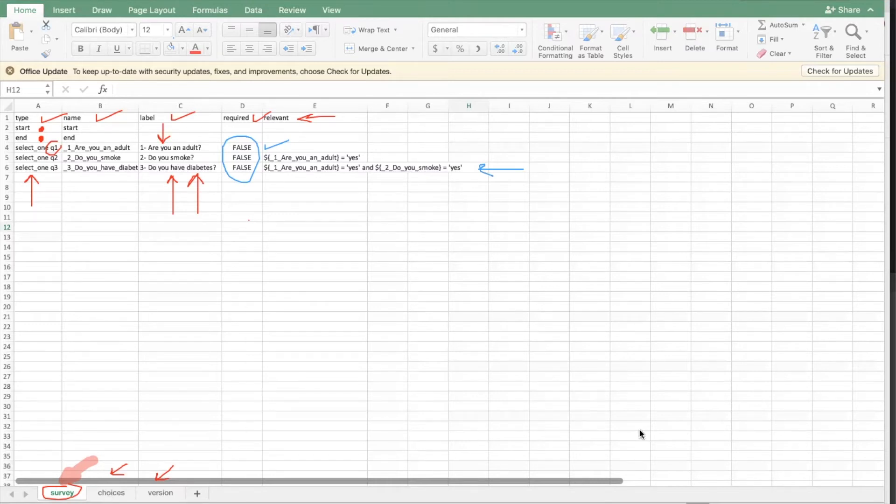
click(728, 488)
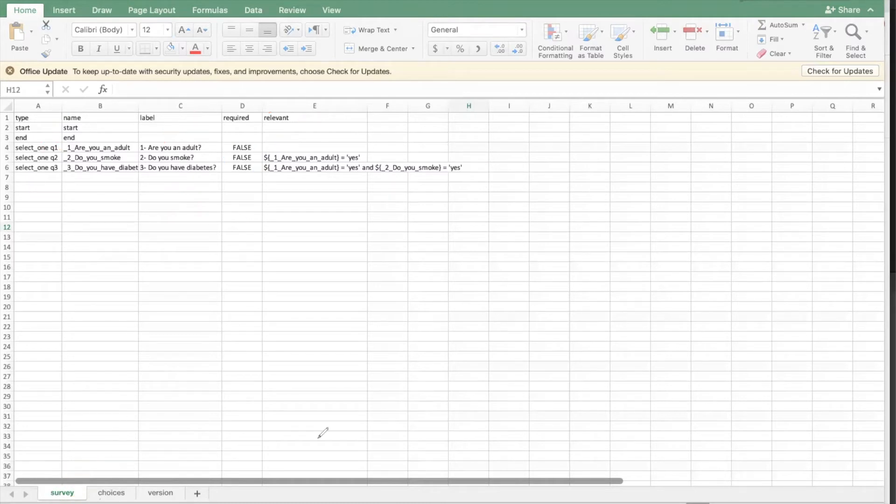
Step: Open the choices sheet and circle the label column with its Yes and No entries using the annotation pen
right_click(107, 494)
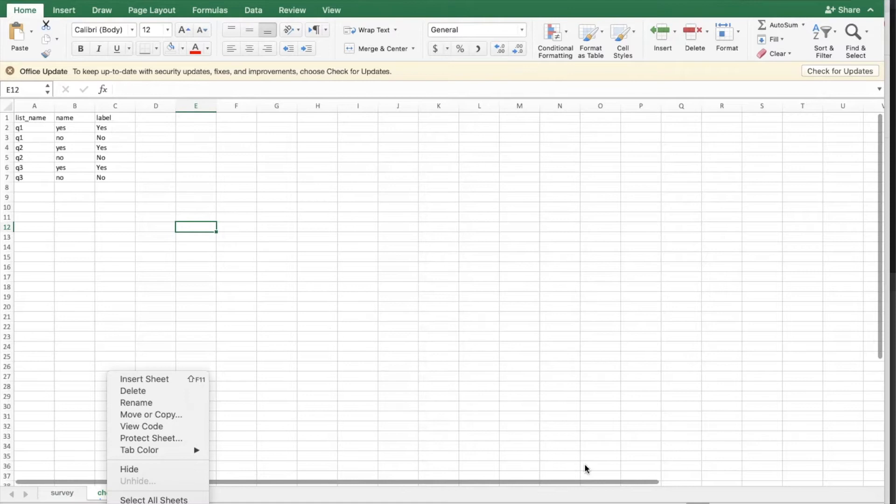
click(702, 496)
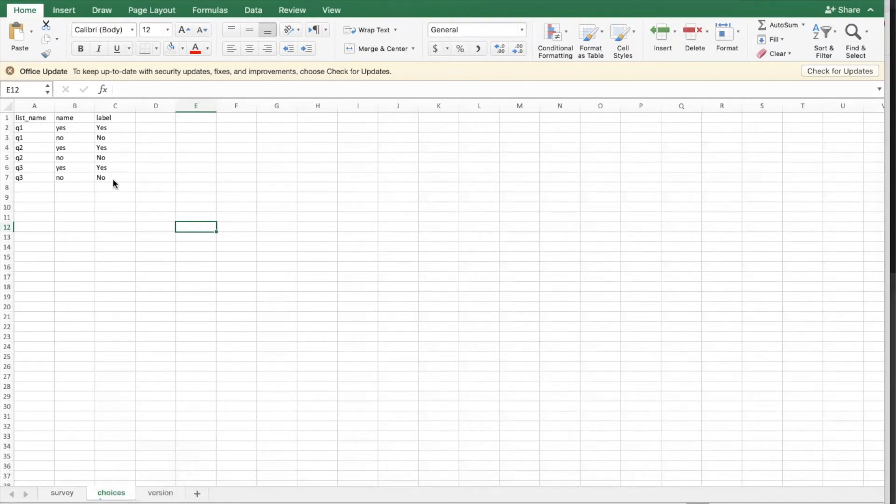
drag(116, 120, 90, 125)
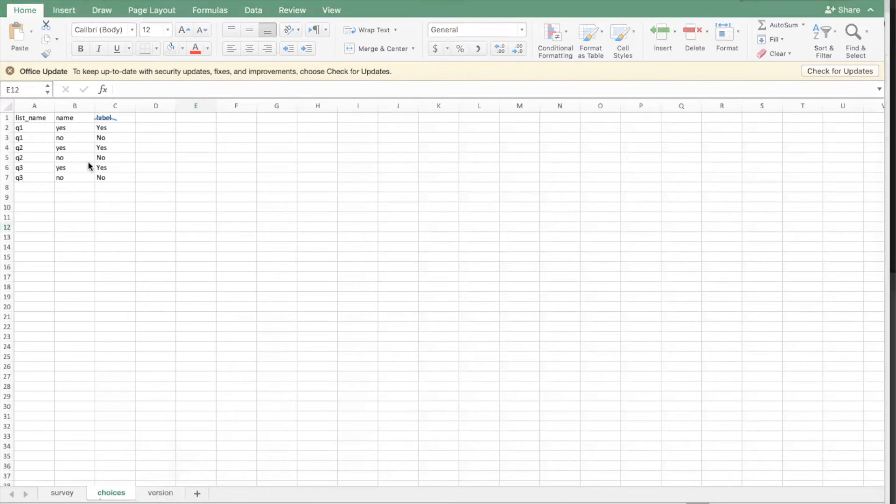
mouse_move(94, 191)
mouse_down()
mouse_move(122, 173)
mouse_move(116, 122)
mouse_up()
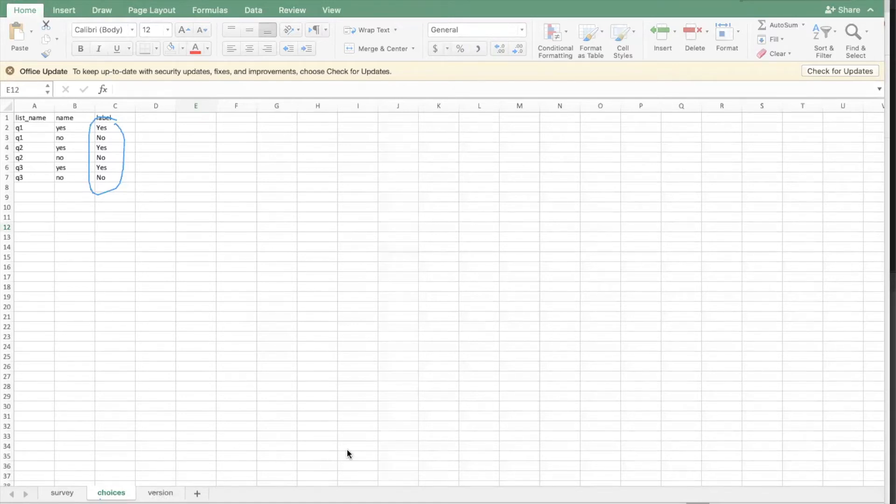
Step: View the version sheet and return to the choices sheet
click(155, 495)
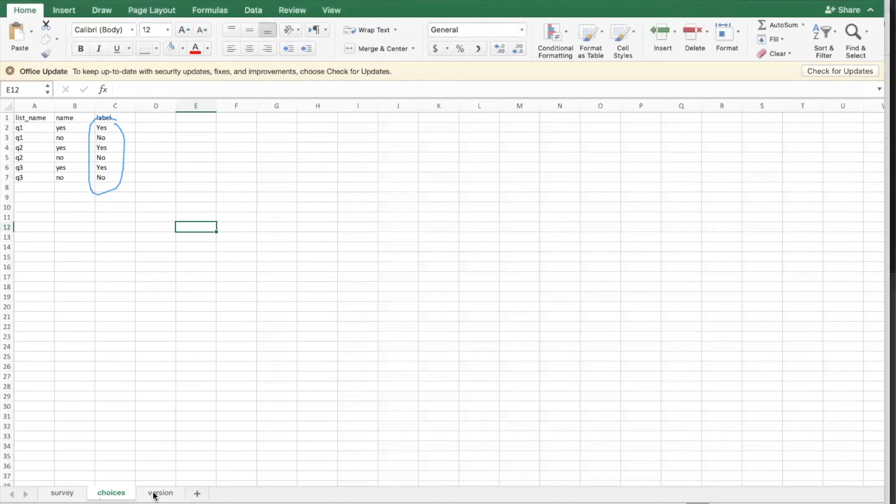
click(153, 495)
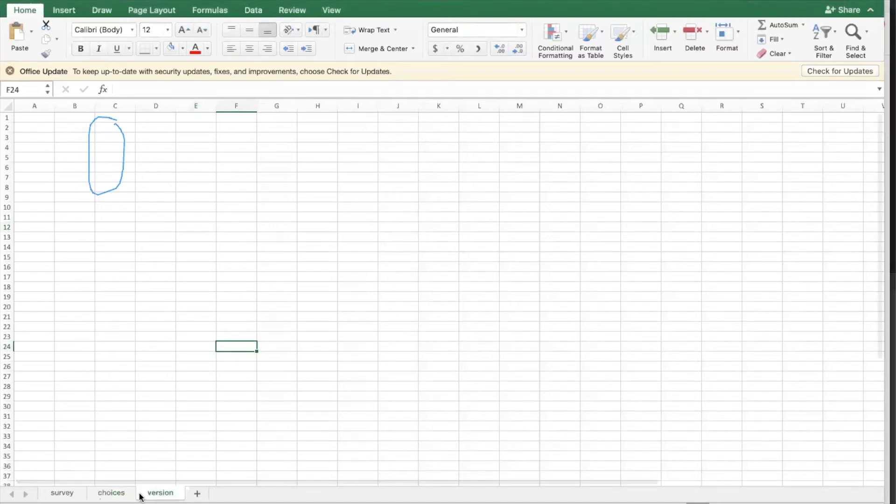
click(115, 496)
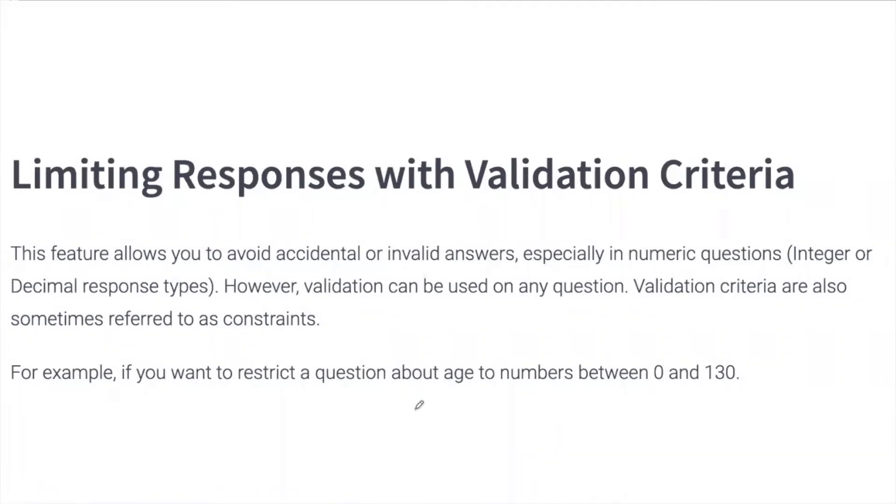
drag(629, 269, 848, 264)
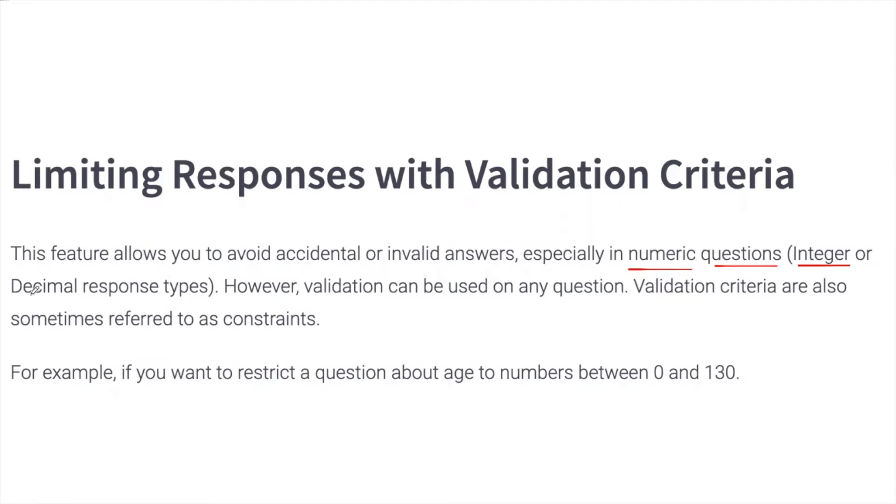
drag(19, 301, 55, 301)
drag(332, 393, 469, 391)
drag(653, 389, 677, 389)
mouse_move(654, 395)
mouse_down()
mouse_move(745, 385)
mouse_move(759, 393)
mouse_up()
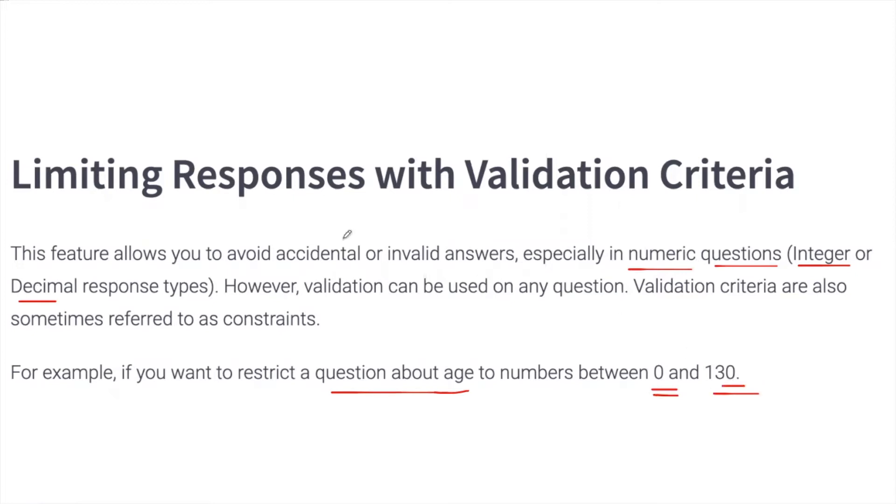
mouse_move(351, 238)
mouse_down()
mouse_move(243, 252)
mouse_move(336, 230)
mouse_up()
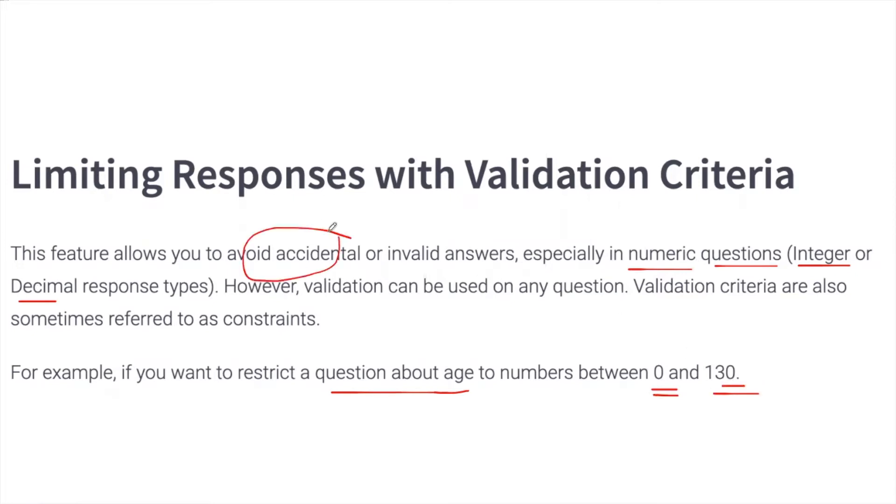
mouse_move(448, 231)
mouse_down()
mouse_move(391, 250)
mouse_move(505, 241)
mouse_move(448, 225)
mouse_up()
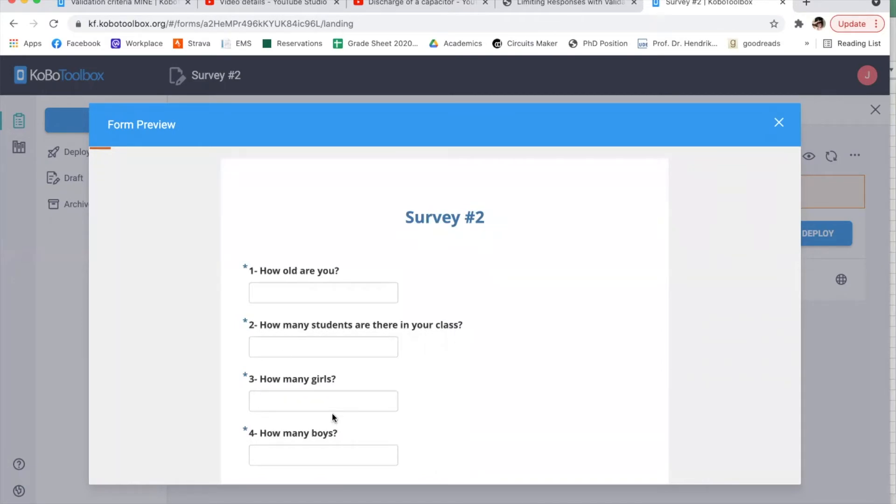
Step: Test the lower age limit in the Survey #2 preview by raising the answer one unit at a time from 1 past 5
click(297, 298)
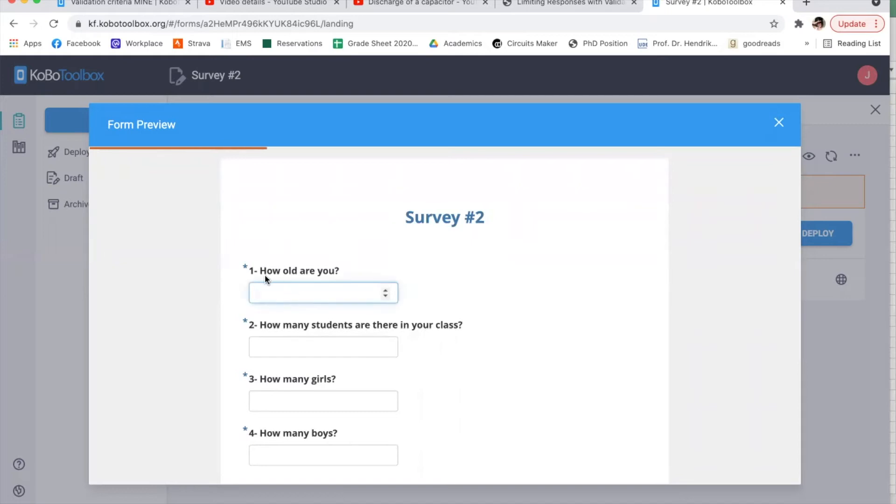
click(387, 290)
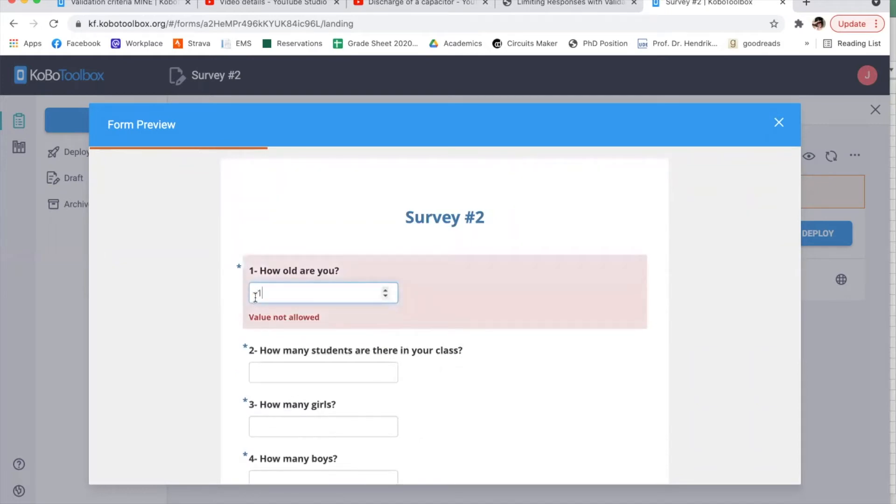
click(383, 290)
click(383, 290)
click(384, 290)
click(383, 290)
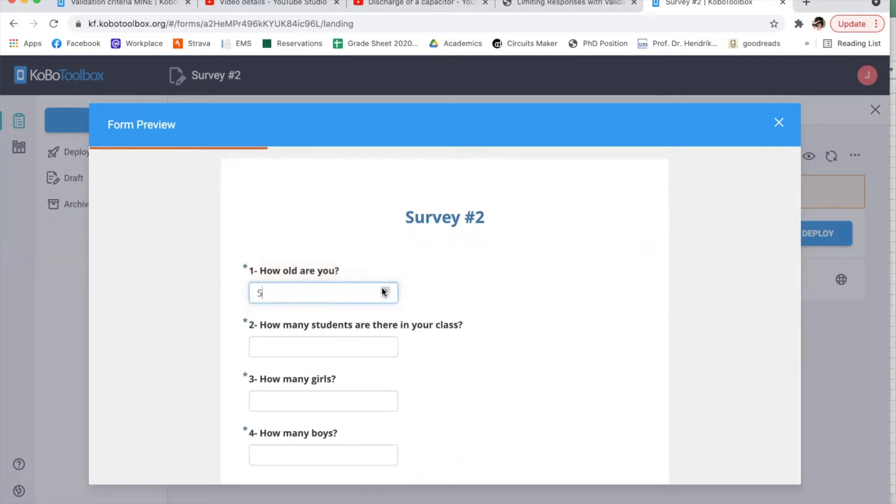
click(385, 290)
click(386, 290)
click(385, 290)
click(385, 289)
Step: Test the upper limit of the age question by entering 99 and 100
text(1)
double_click(315, 292)
text(99)
double_click(345, 290)
text(100)
click(517, 275)
click(314, 290)
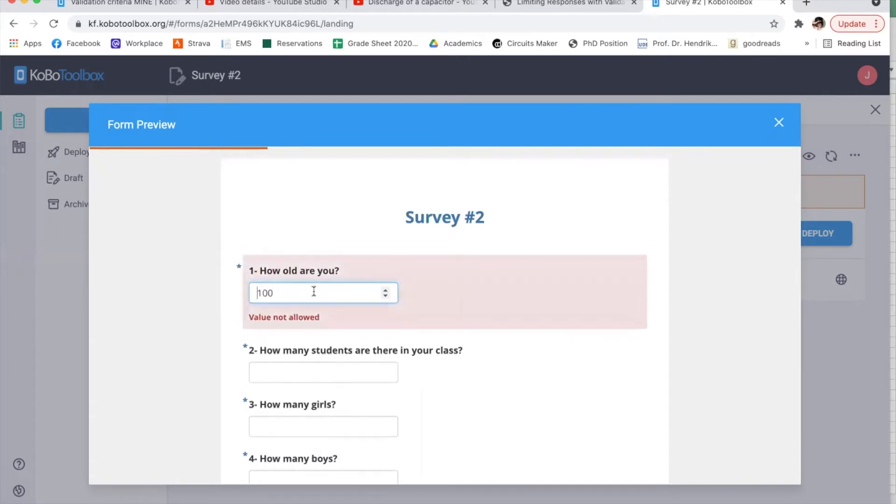
Step: Set the answer to "How old are you?" to 50
drag(273, 291, 251, 292)
text(50)
click(492, 377)
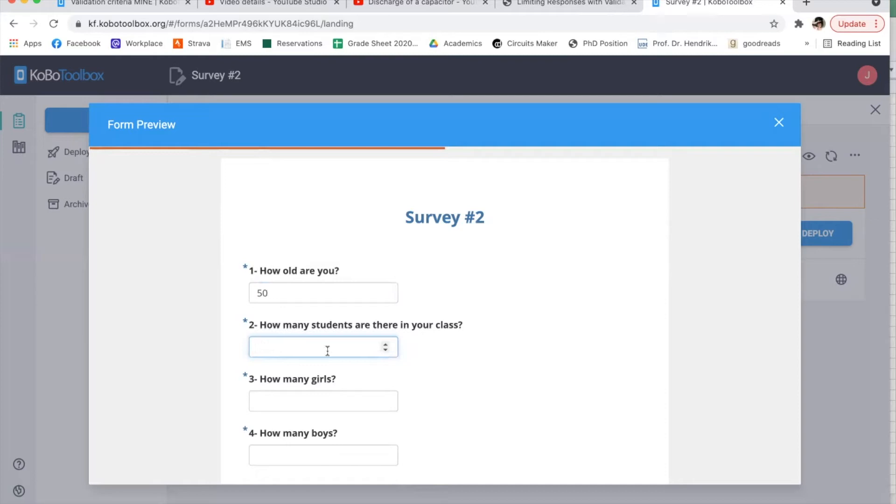
Step: Test the class size question with 2 and 31 students, and set its answer to 30
text(2)
key(Tab)
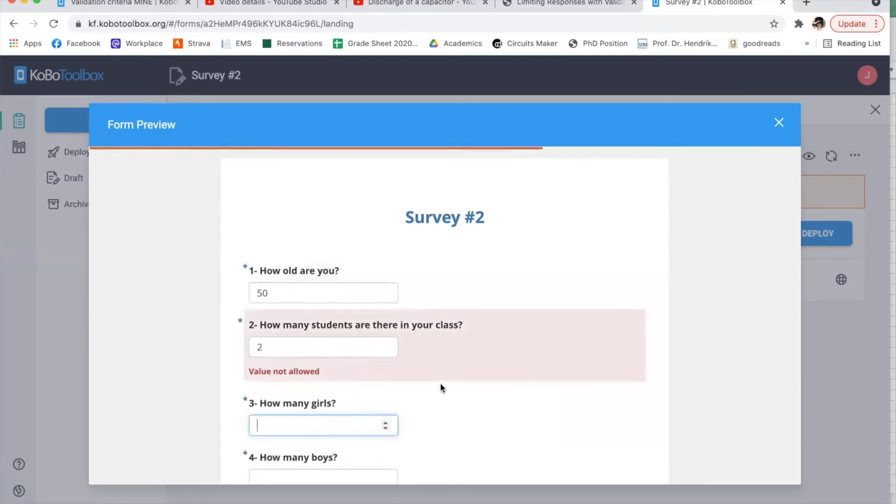
double_click(339, 347)
text(31)
key(Tab)
click(367, 345)
key(BackSpace)
text(0)
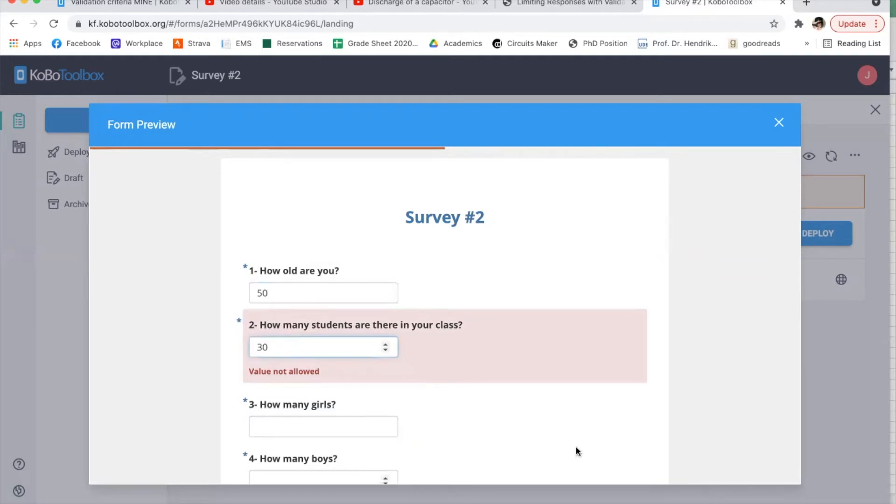
Step: Test the "How many girls?" question with 31 girls against a class size of 30
key(Tab)
key(Tab)
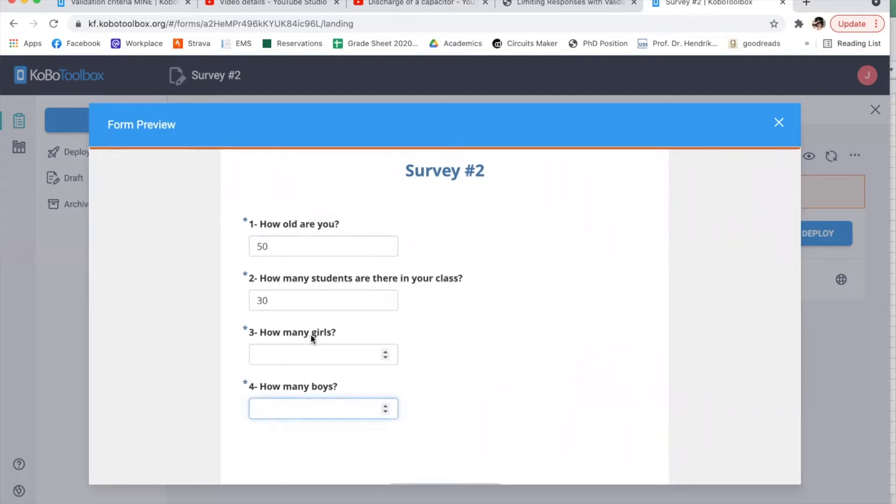
double_click(258, 301)
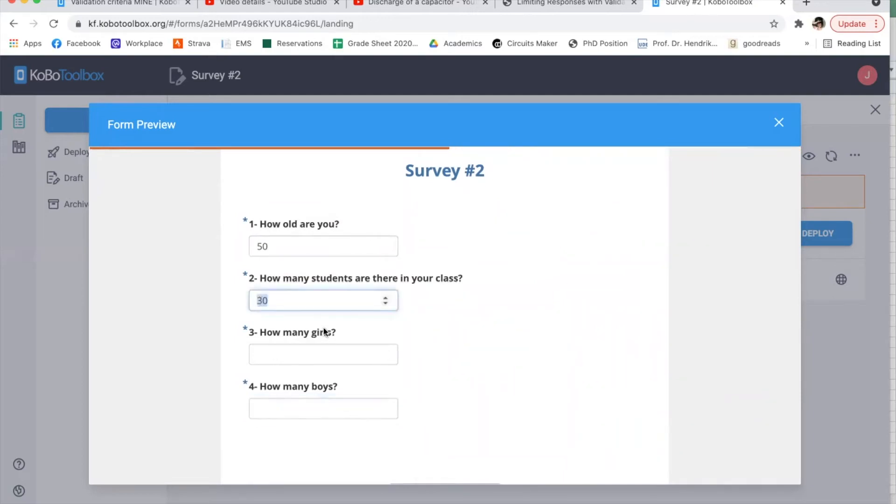
click(303, 349)
text(31)
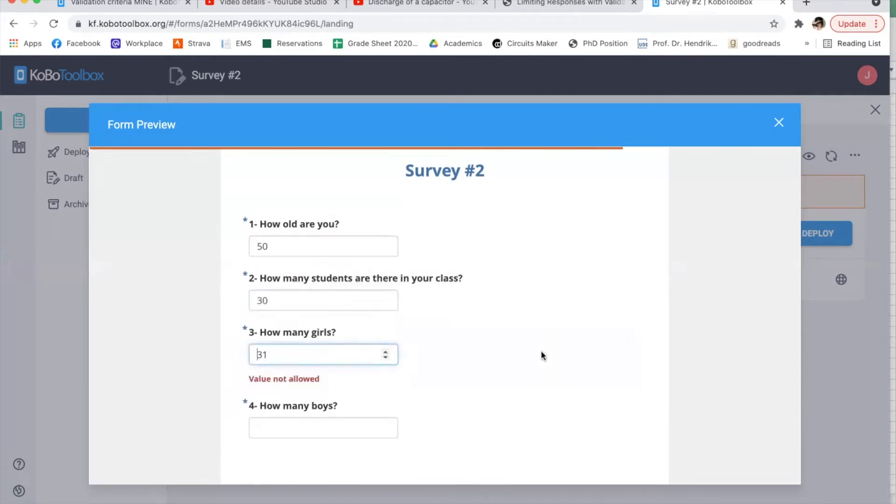
Step: Set the number of students in the class to 5 and test the girls question with 5
click(259, 299)
double_click(260, 300)
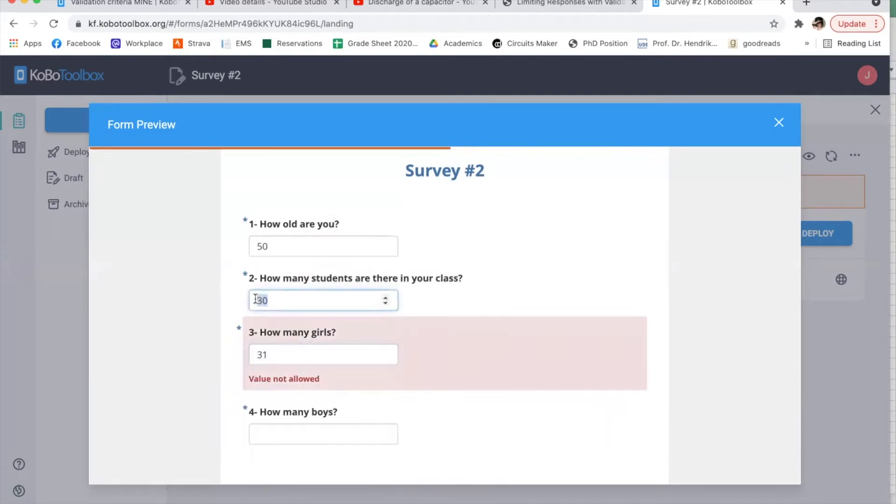
text(5)
click(355, 354)
drag(281, 354, 252, 355)
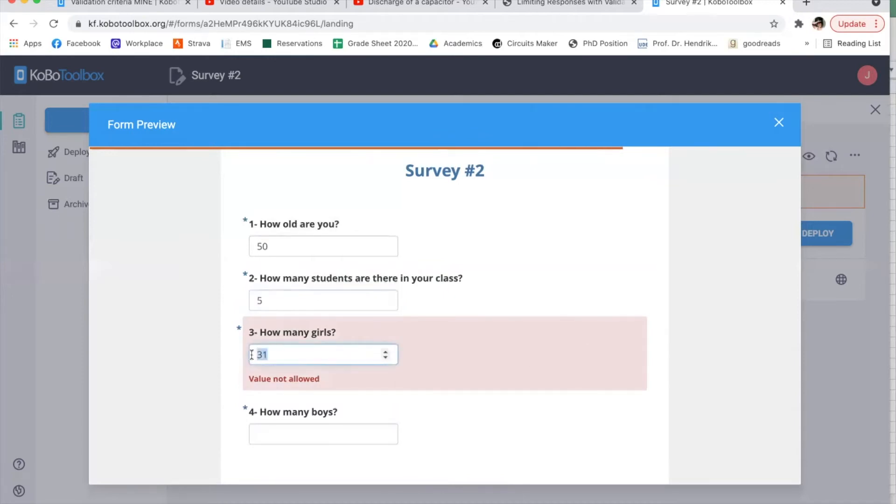
text(5)
click(503, 380)
Step: Test the girls question with 6, one more than the number of students entered
click(363, 354)
double_click(363, 355)
text(6)
click(488, 390)
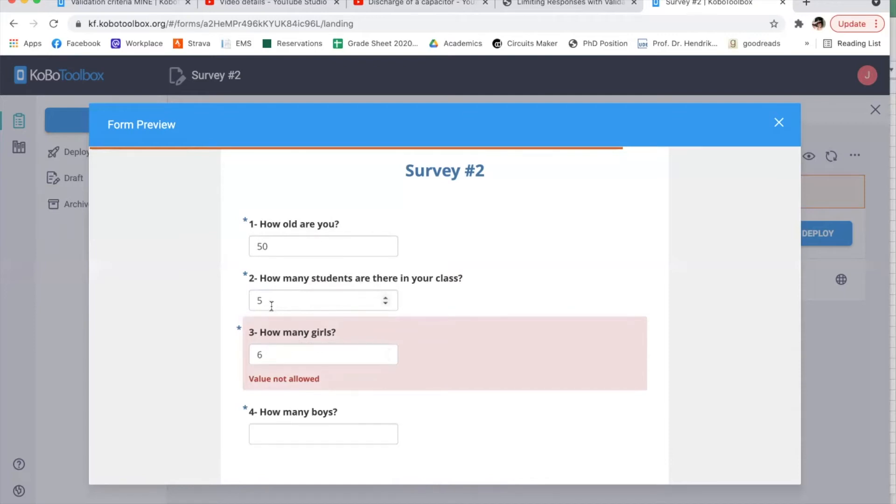
click(291, 427)
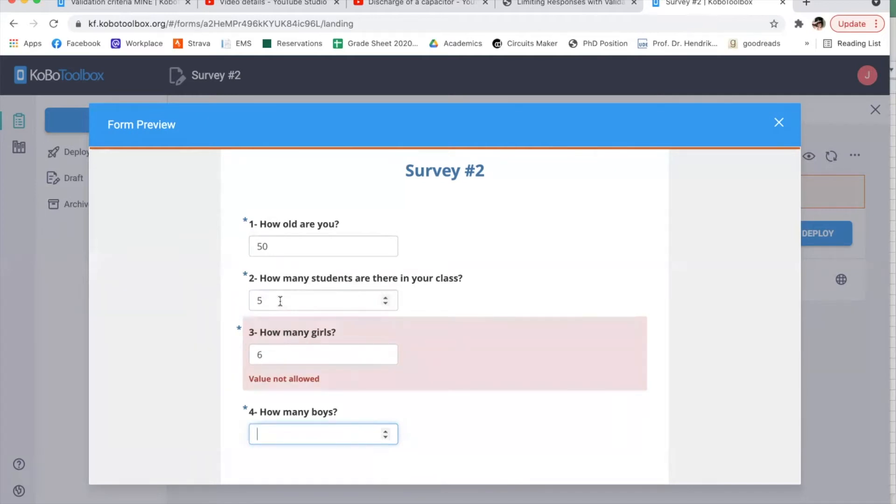
click(260, 302)
drag(260, 302, 250, 301)
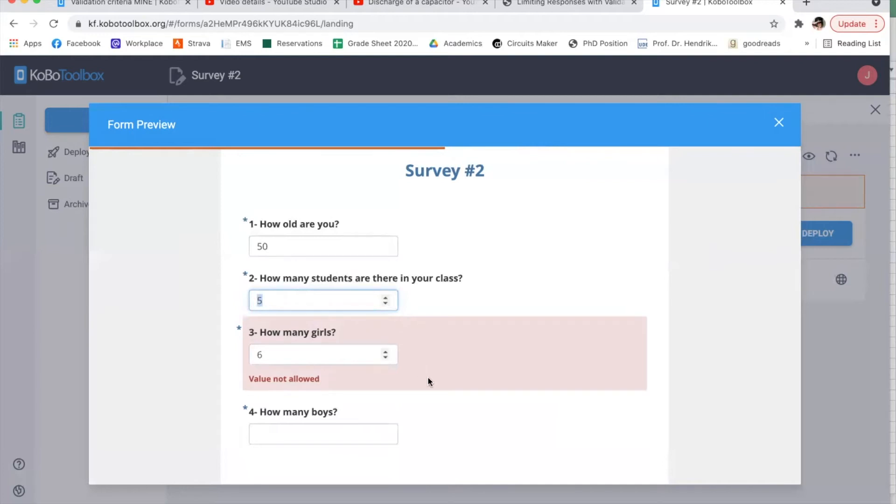
scroll(428, 376, down, 3)
scroll(427, 377, up, 4)
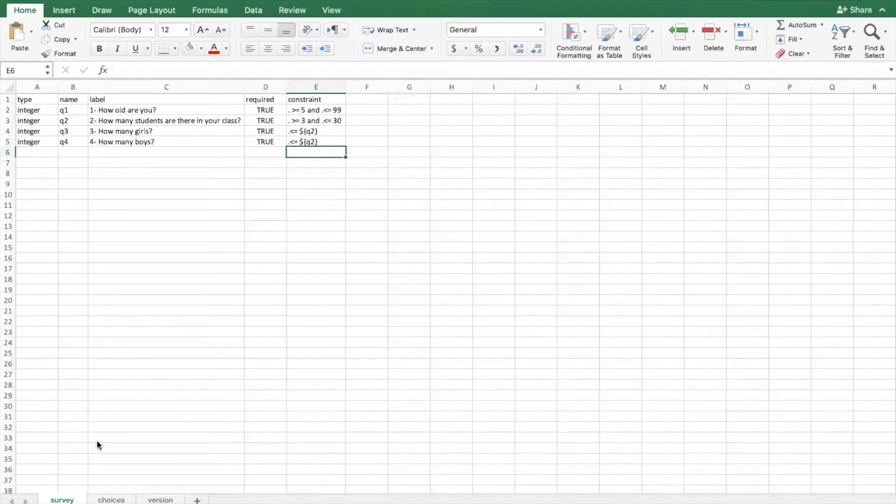
Step: Mark the survey, choices and version sheets with drawn arrows, and underline the type, name, label, required and constraint headers
click(62, 487)
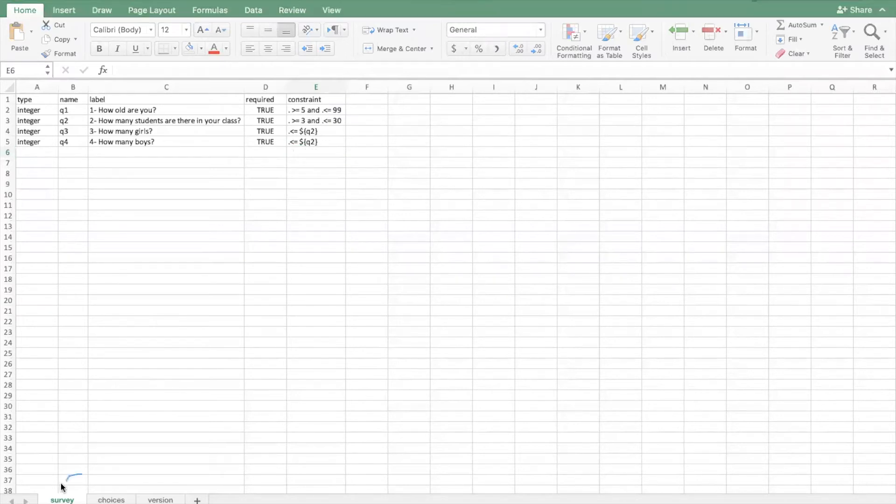
mouse_move(62, 488)
mouse_down()
mouse_move(122, 472)
mouse_move(112, 493)
mouse_up()
mouse_move(168, 477)
mouse_down()
mouse_move(151, 491)
mouse_move(161, 488)
mouse_up()
drag(244, 102, 274, 102)
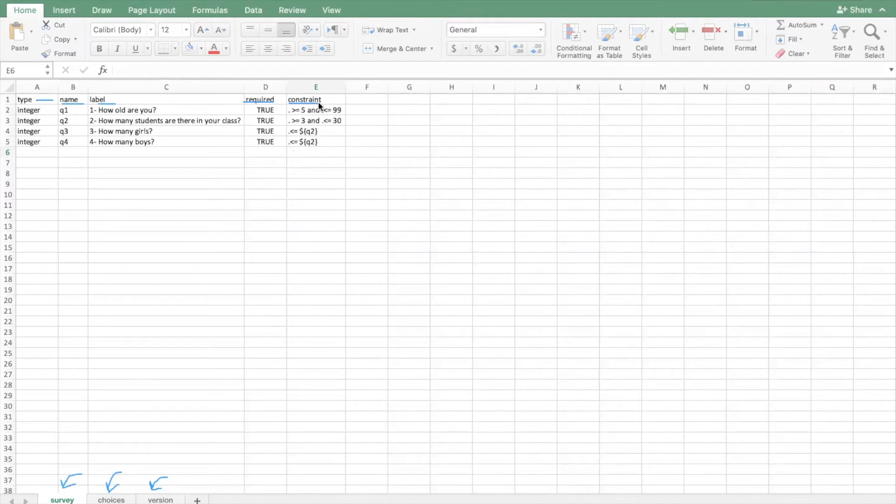
mouse_move(488, 1)
mouse_down()
mouse_move(421, 2)
mouse_move(499, 4)
mouse_move(482, 104)
mouse_up()
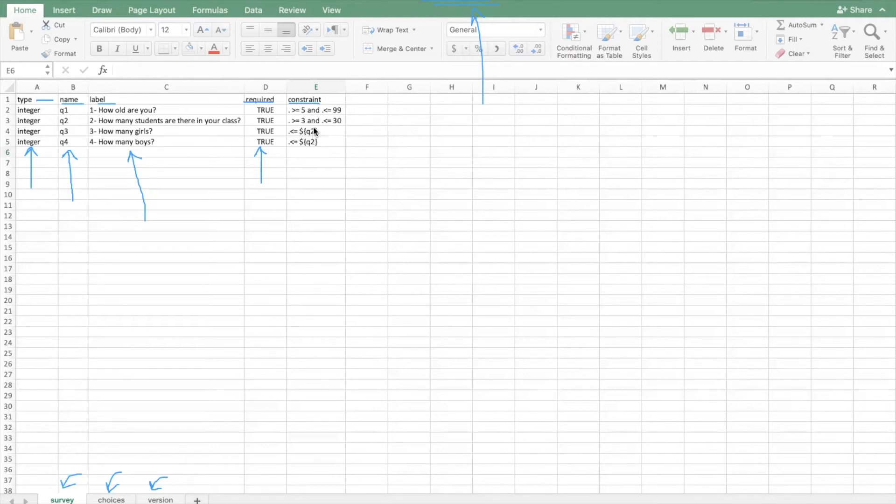
Step: Circle the q2 reference in the girls constraint and its entry in the name column, and mark the choices sheet with another arrow
drag(313, 125, 306, 133)
mouse_move(77, 91)
mouse_down()
mouse_move(60, 91)
mouse_move(76, 104)
mouse_move(76, 92)
mouse_up()
mouse_move(57, 116)
mouse_down()
mouse_move(65, 131)
mouse_move(75, 123)
mouse_up()
drag(114, 461, 118, 461)
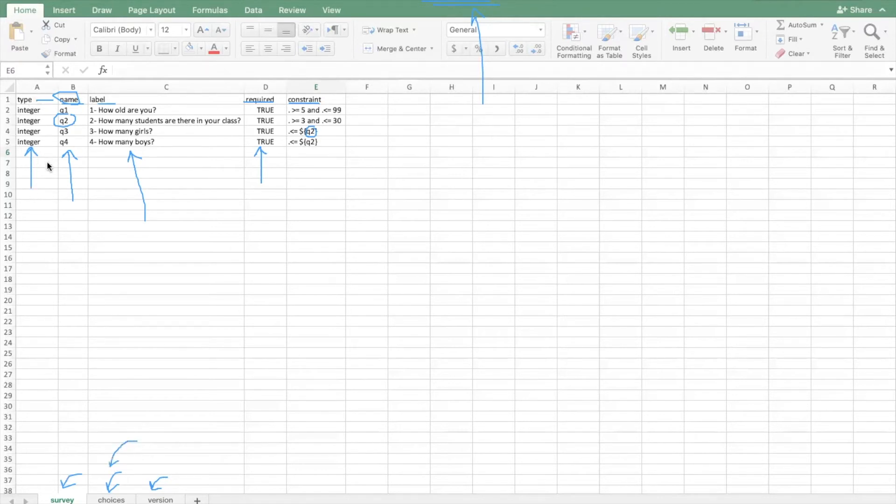
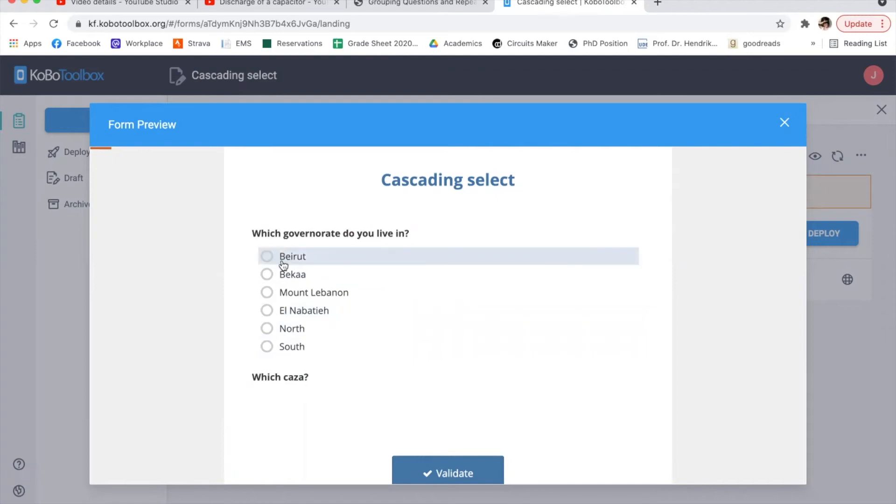
Step: Test the caza choices in the Cascading select preview by choosing the North, South and Bekaa governorates in turn
click(266, 330)
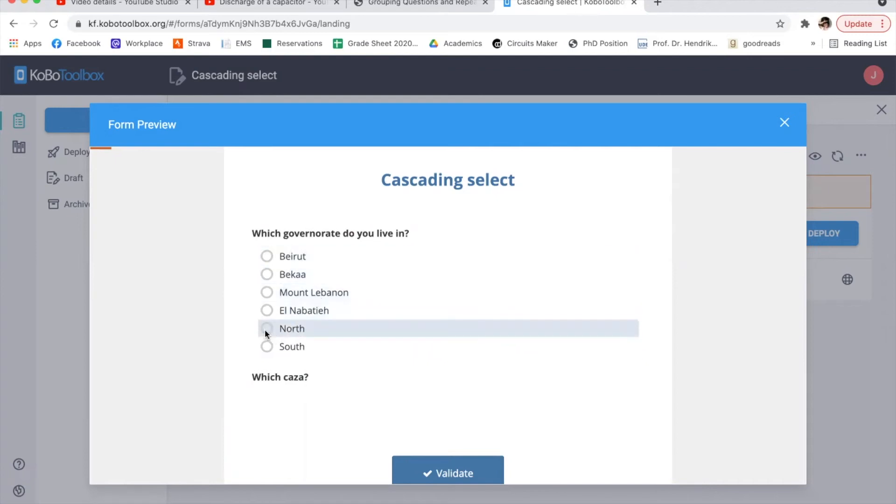
scroll(266, 332, down, 3)
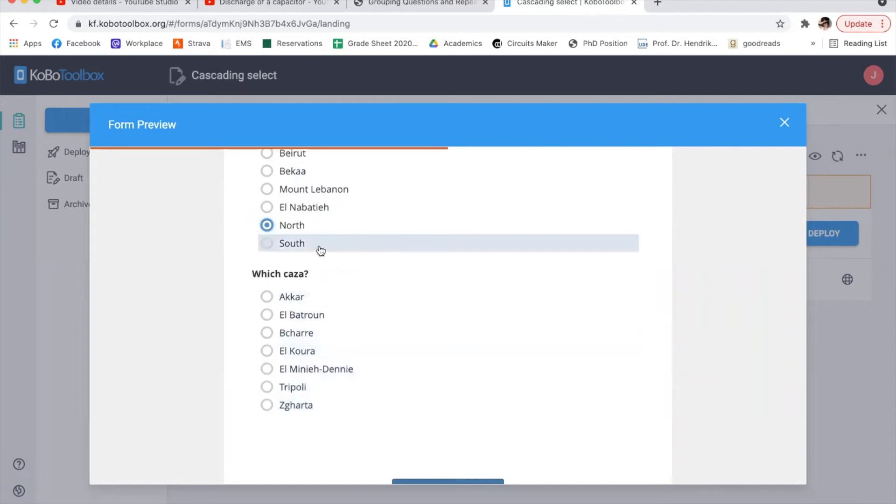
scroll(293, 224, up, 1)
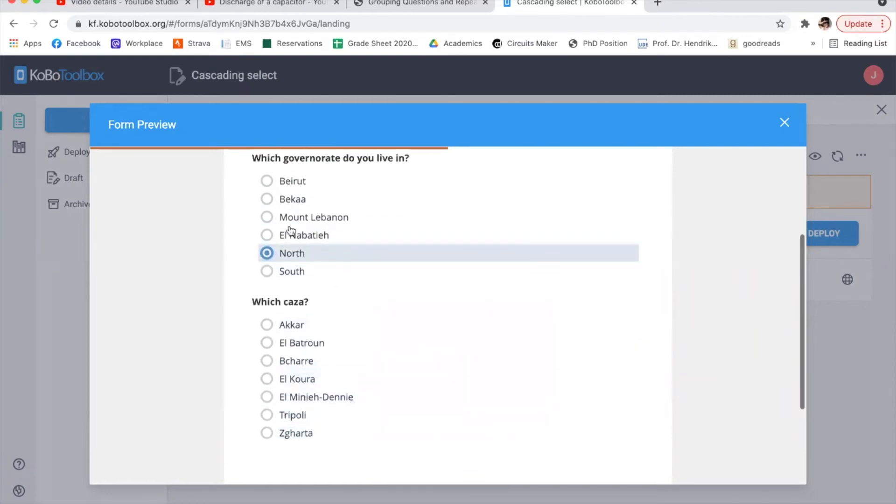
click(267, 272)
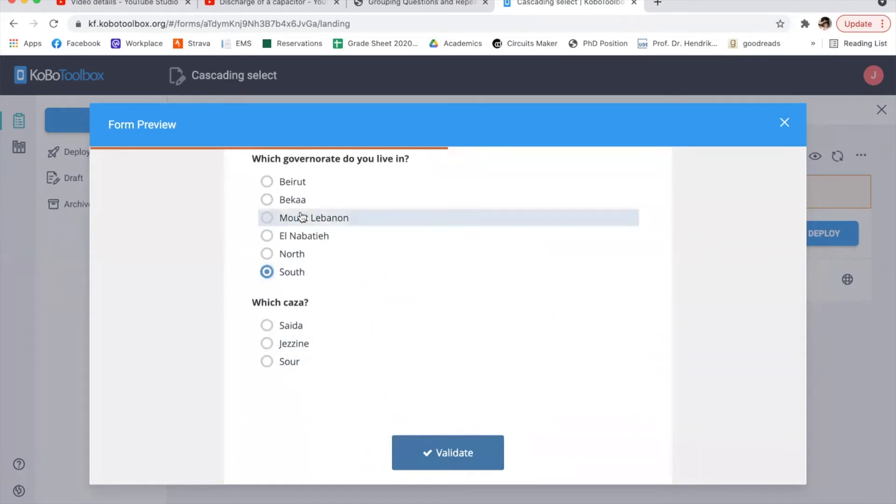
click(267, 199)
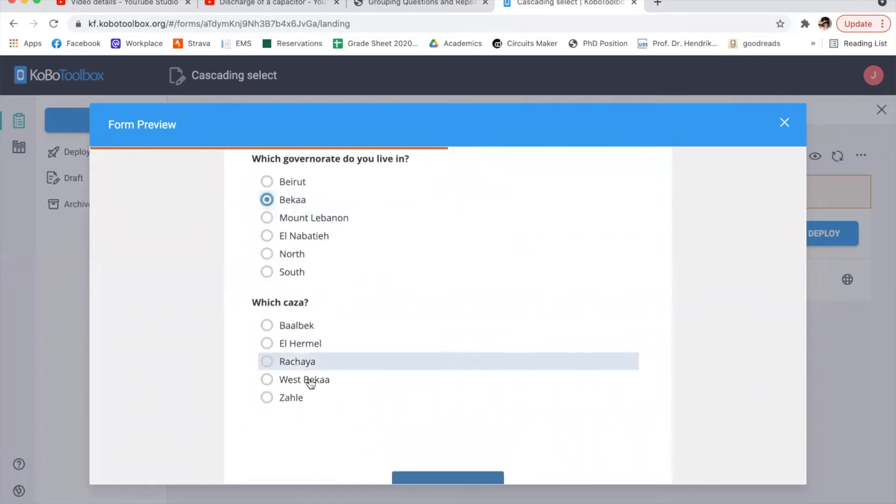
scroll(442, 340, up, 1)
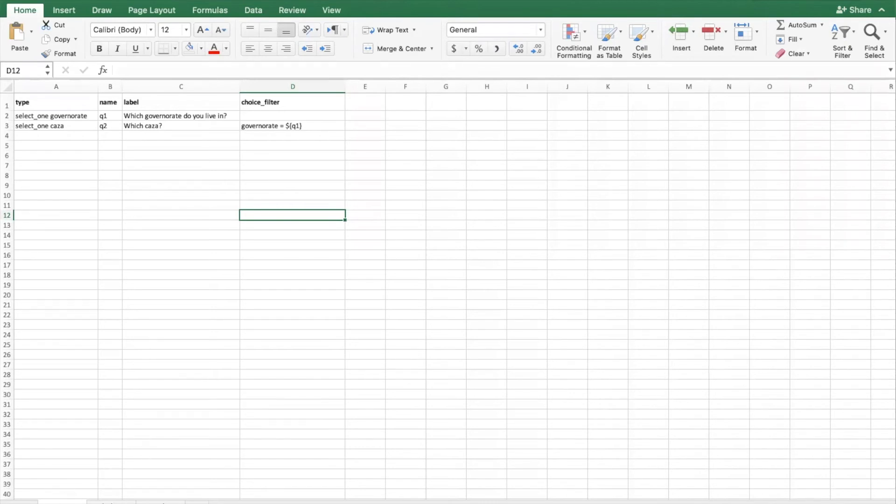
Step: Mark the three sheets of the cascading select workbook with drawn arrows and underline the choice_filter header
drag(97, 476, 67, 498)
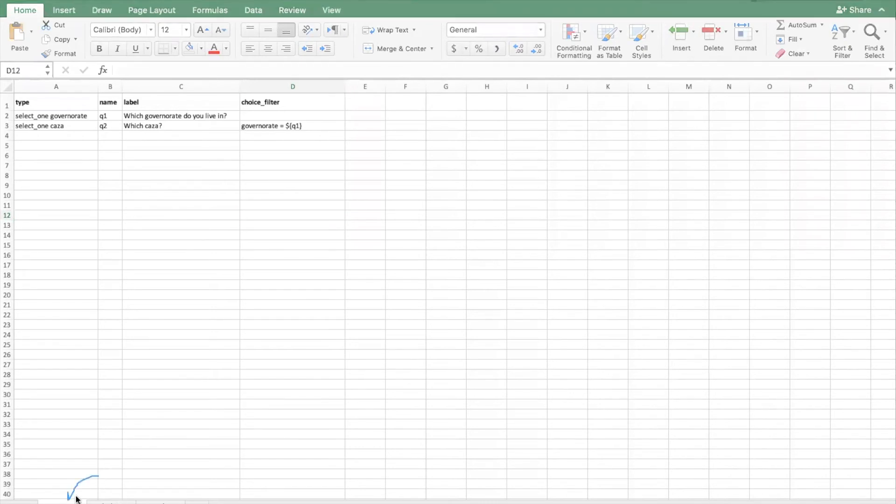
drag(124, 477, 104, 491)
drag(171, 475, 151, 494)
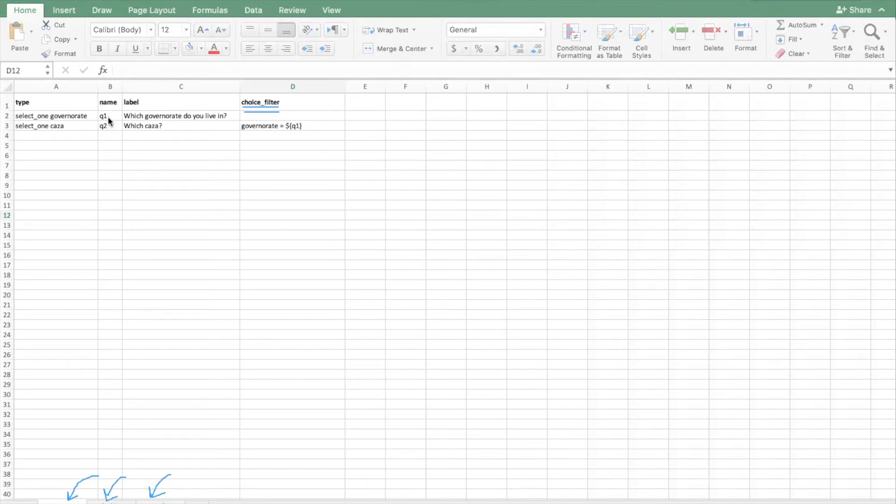
Step: Mark the label column, the select_one types with their governorate and caza lists, and the ${q1} filter reference
drag(161, 142, 168, 149)
mouse_move(46, 108)
mouse_down()
mouse_move(15, 124)
mouse_move(36, 140)
mouse_move(50, 124)
mouse_move(84, 120)
mouse_move(65, 131)
mouse_up()
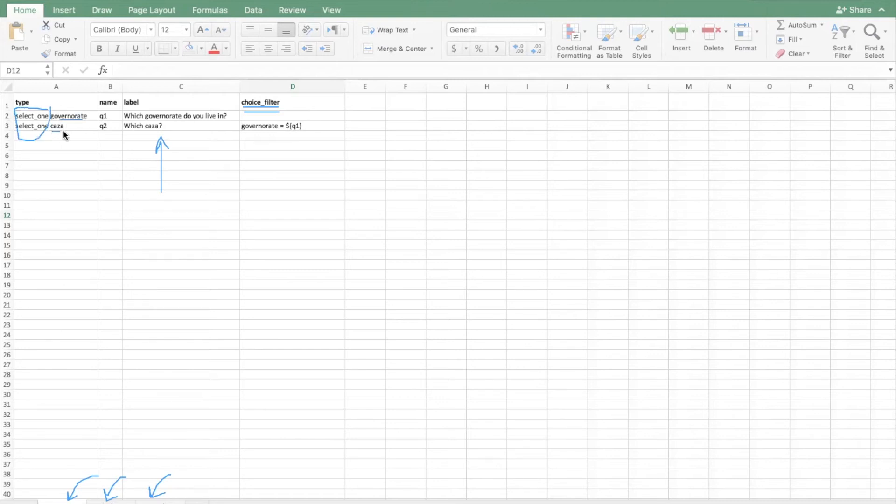
drag(155, 424, 118, 485)
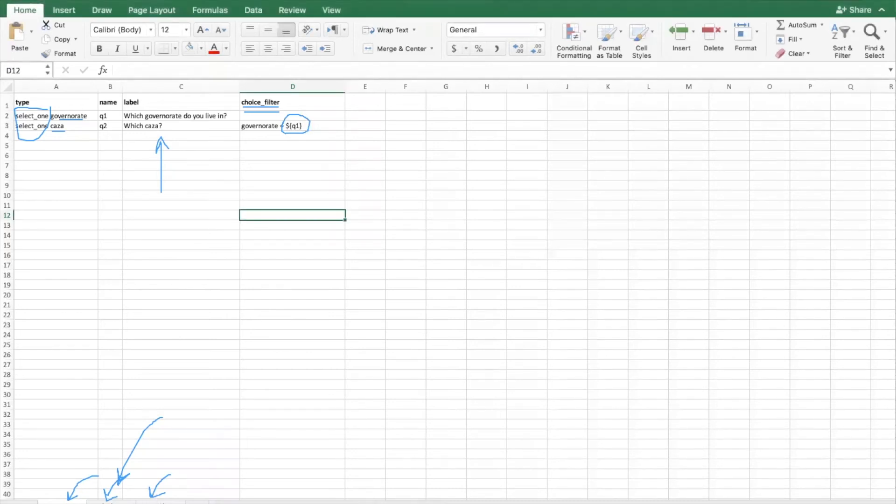
Step: Open the sheet holding the governorate and caza choices and clear the drawn annotations
click(110, 502)
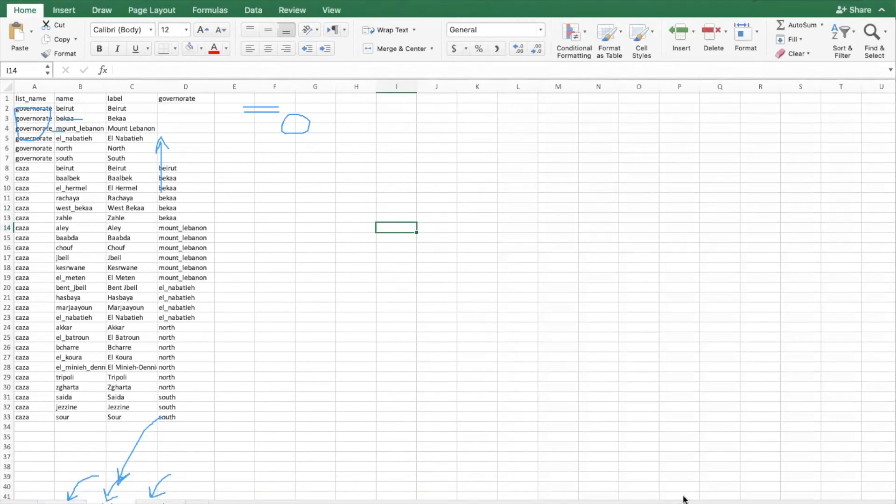
key(super+shift+a)
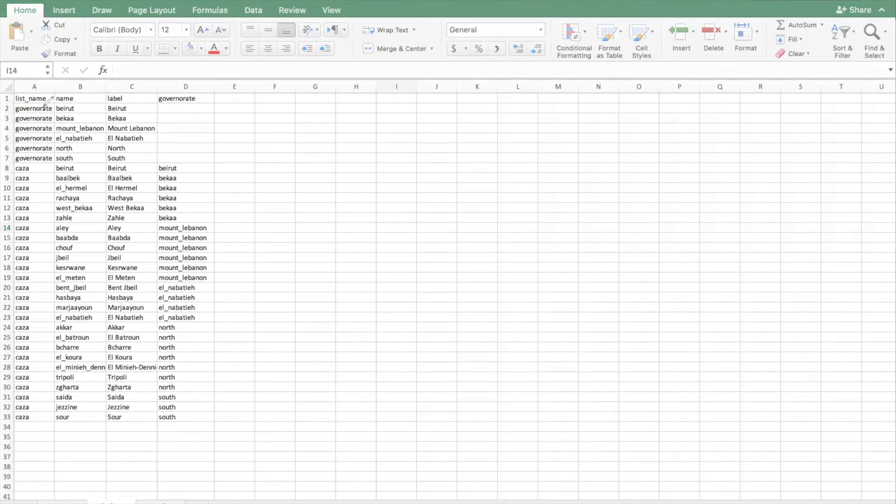
Step: Circle the governorate list names and their labels in rows 2 to 7, and clear the circles
drag(46, 101, 13, 103)
mouse_move(12, 143)
mouse_down()
mouse_move(51, 161)
mouse_move(53, 104)
mouse_up()
click(134, 107)
mouse_move(133, 106)
mouse_down()
mouse_move(107, 122)
mouse_move(108, 158)
mouse_move(139, 158)
mouse_move(140, 106)
mouse_up()
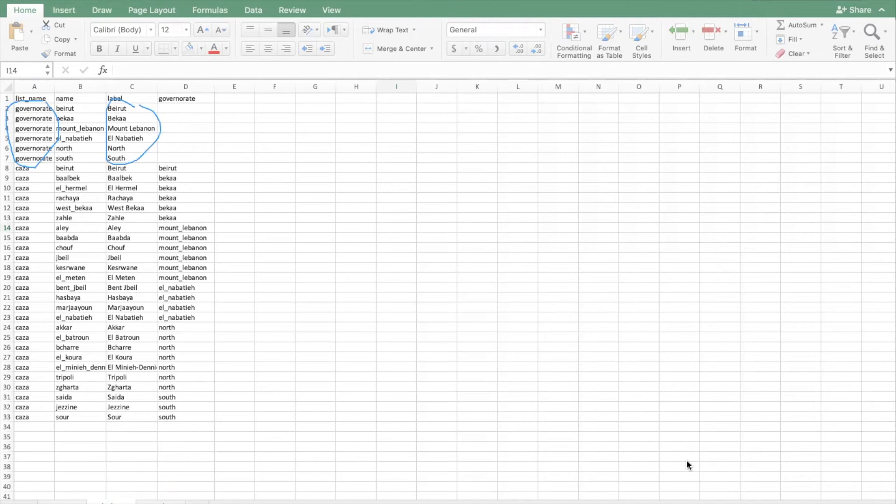
click(712, 483)
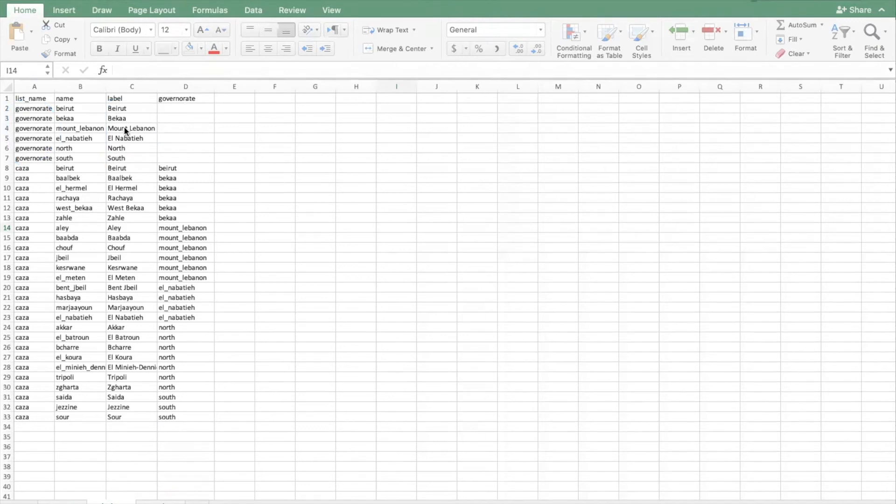
Step: Fill the governorate rows A2:D7 with the lightest blue theme color
drag(33, 108, 179, 159)
click(202, 49)
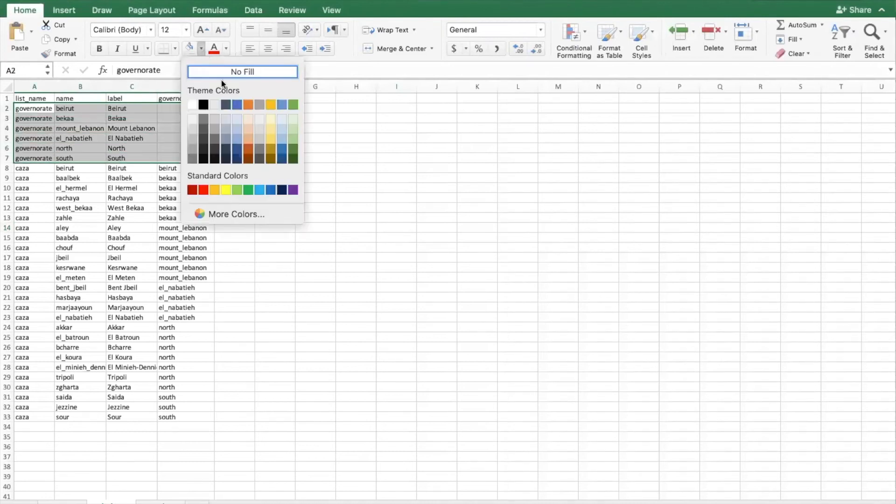
click(238, 118)
click(317, 228)
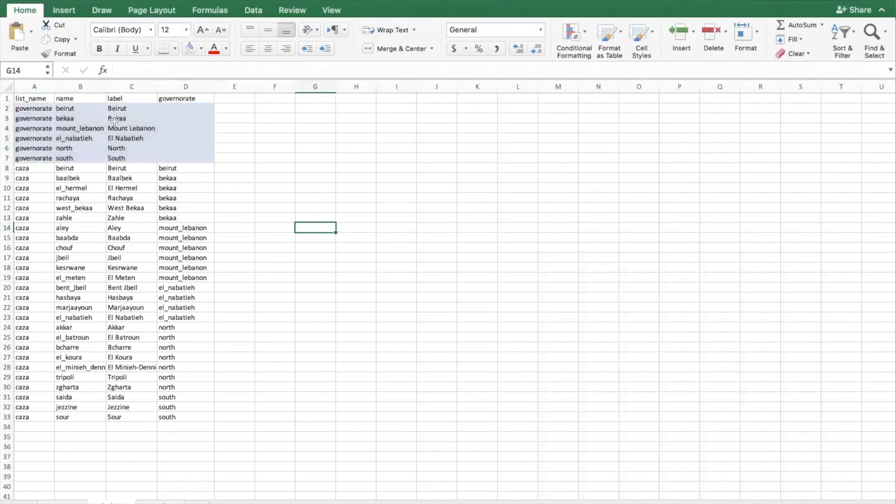
Step: Fill the caza rows A8:D33 with the lightest green theme color
drag(35, 169, 177, 415)
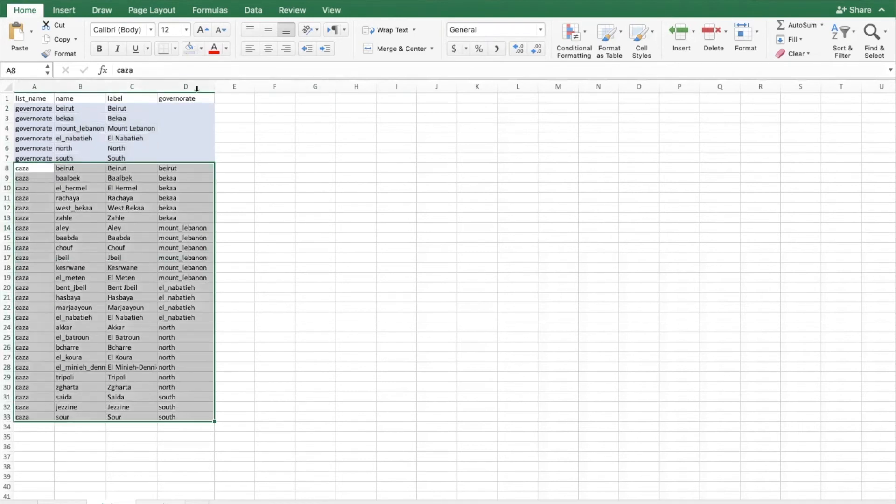
click(201, 49)
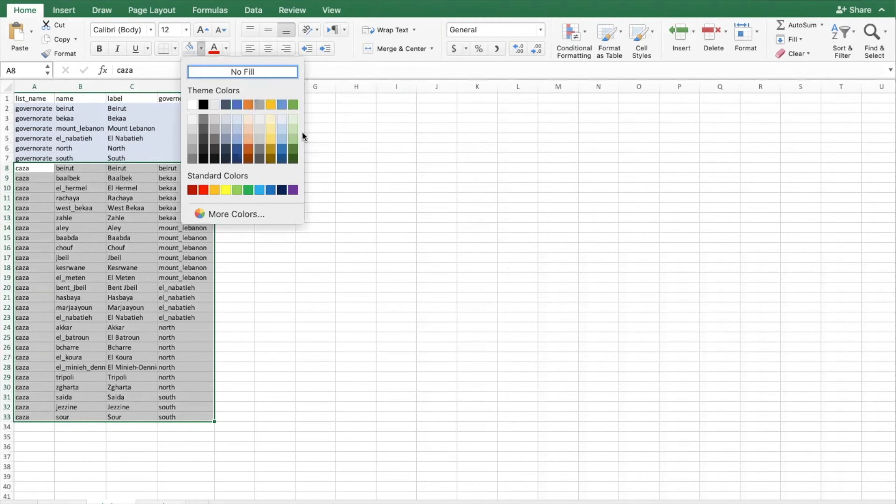
click(293, 118)
click(337, 203)
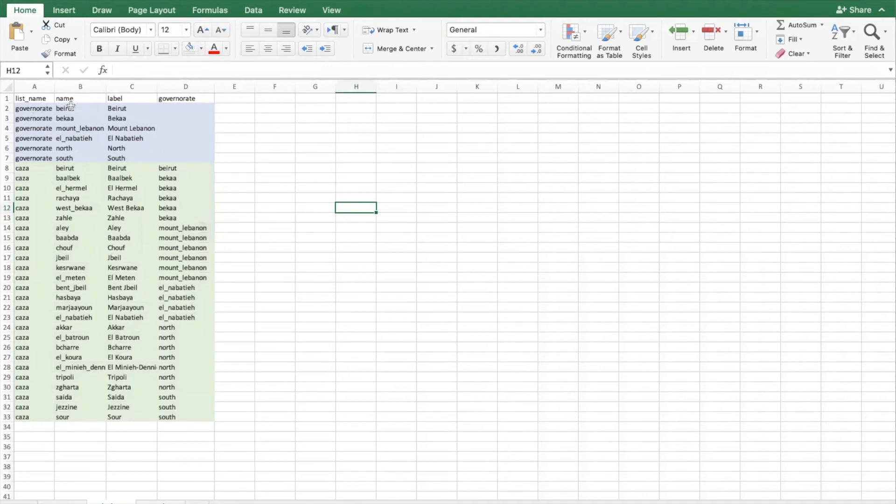
Step: Highlight the governorate labels in C2:C7 and the governorate values assigned to the caza rows in column D
drag(124, 107, 123, 158)
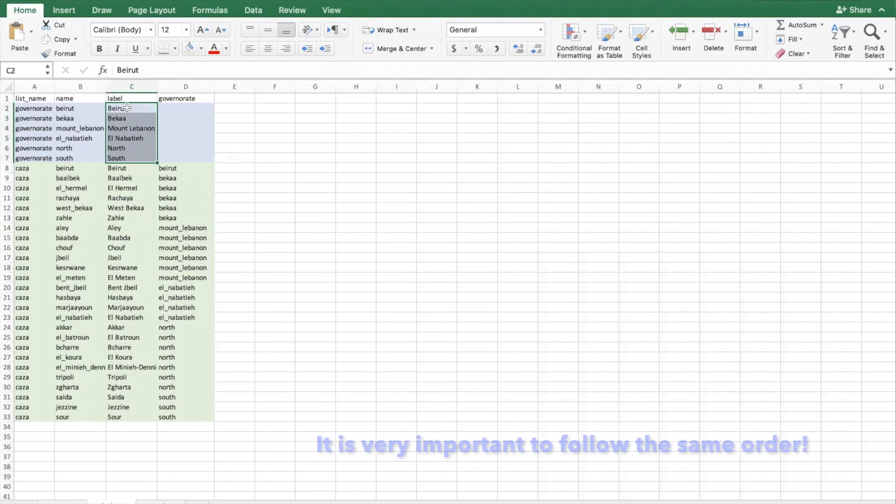
click(182, 168)
drag(180, 179, 181, 278)
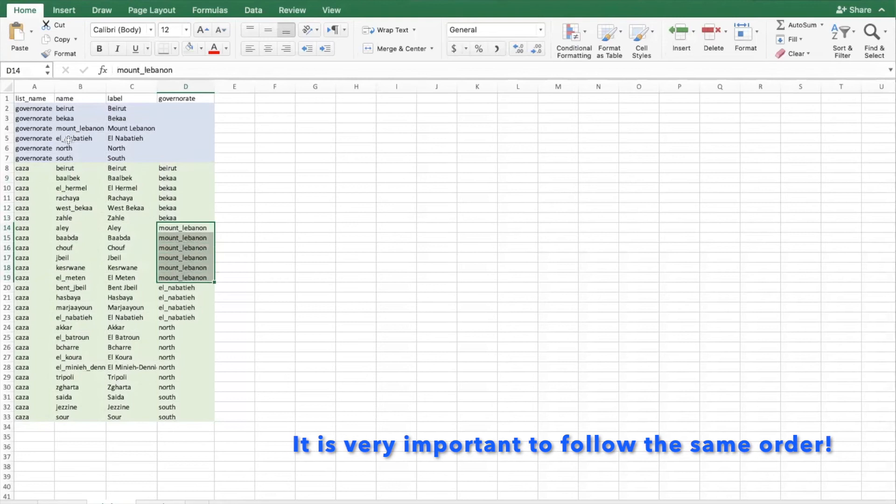
Step: Fill the Beirut caza row A8:D8 with the lightest blue theme color to match the Beirut governorate row
drag(35, 109, 140, 110)
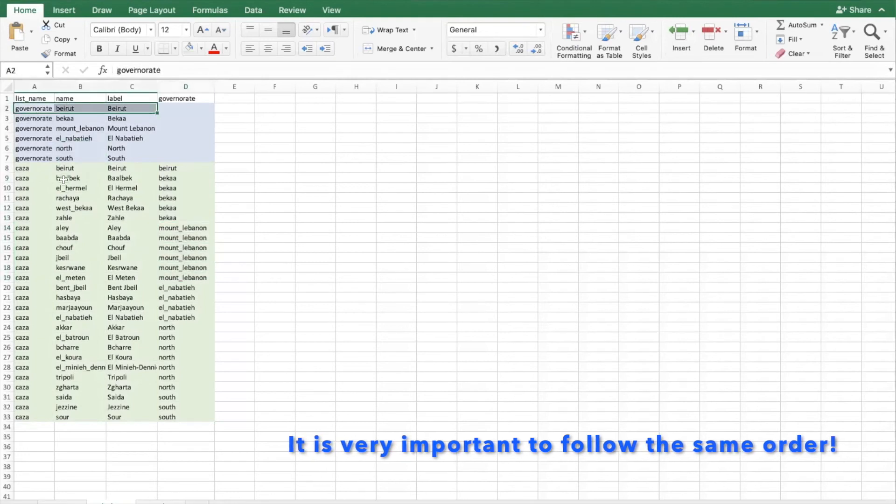
drag(23, 168, 186, 169)
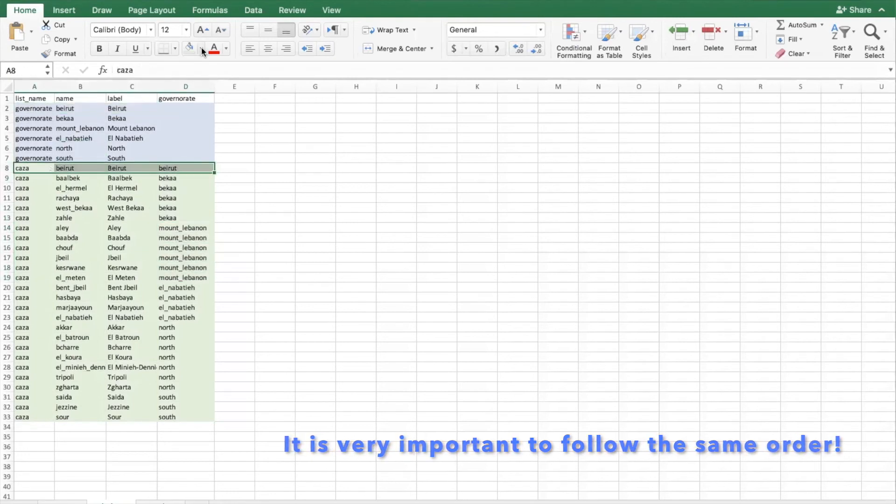
click(201, 49)
click(236, 119)
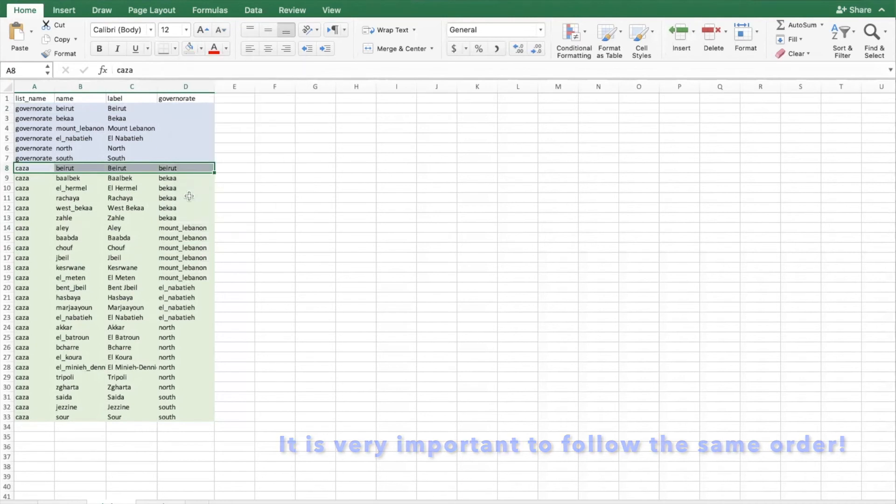
click(189, 196)
Step: Fill the Bekaa governorate row A3:D3 with the lightest green theme color and highlight its matching caza rows A9:D13
drag(24, 118, 182, 117)
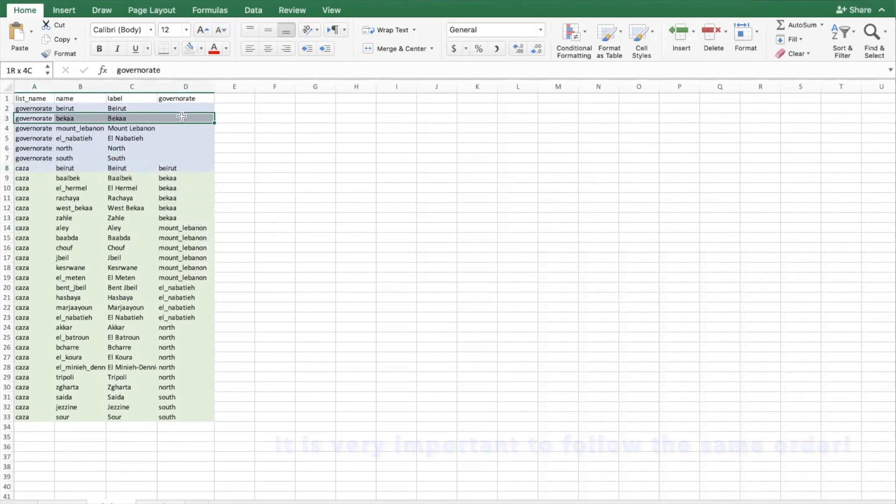
click(201, 49)
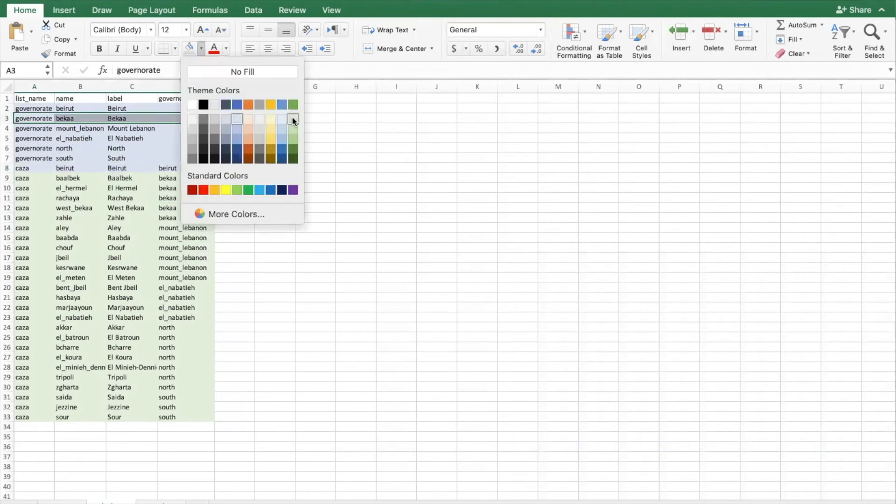
click(292, 120)
drag(28, 178, 177, 217)
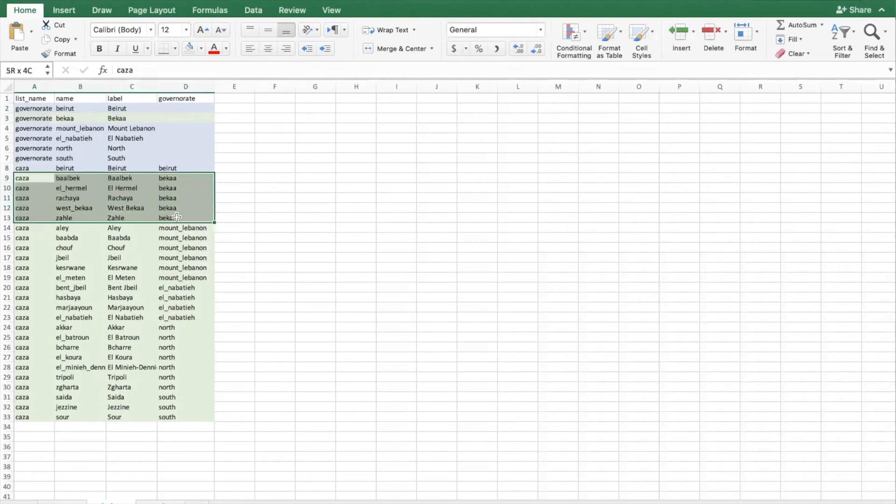
Step: Fill the Mount Lebanon governorate row A4:D4 and its caza rows A14:D19 with the lightest gold theme color
drag(26, 128, 194, 128)
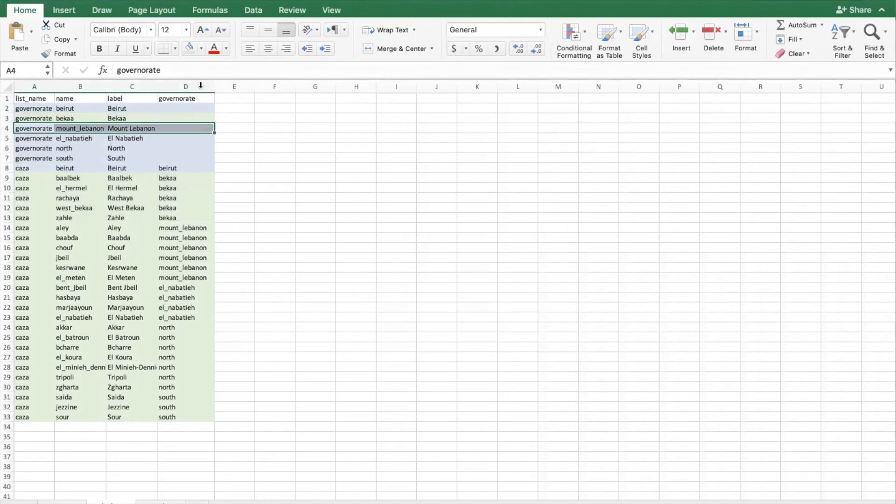
click(201, 49)
click(271, 117)
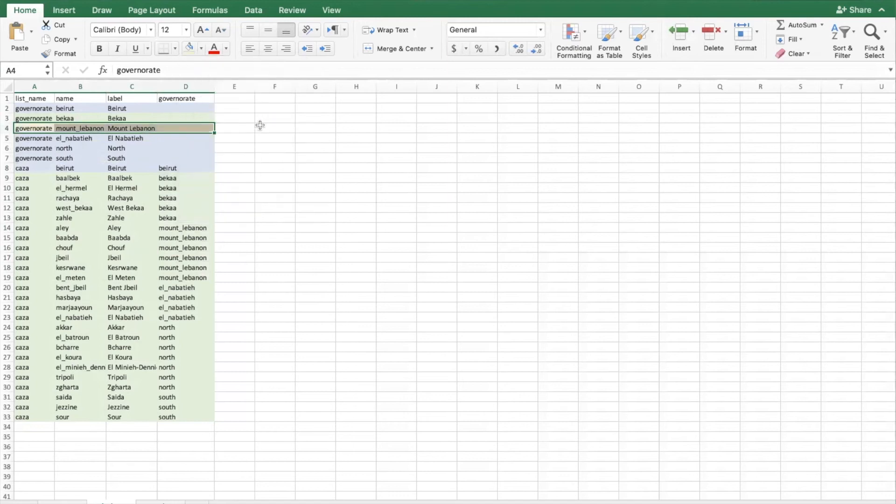
click(185, 218)
drag(22, 228, 174, 276)
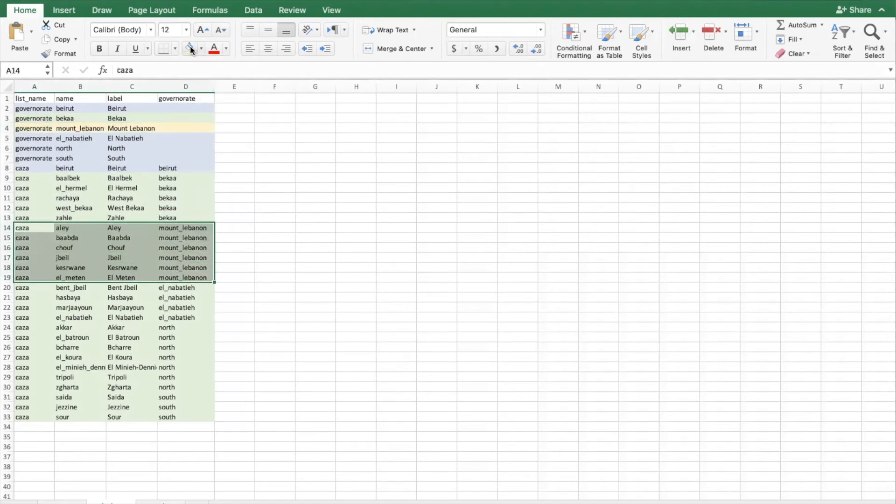
Step: Fill the El Nabatieh governorate row A5:D5 and its caza rows A20:D23 with a light gray theme color
drag(66, 137, 181, 137)
drag(35, 139, 189, 138)
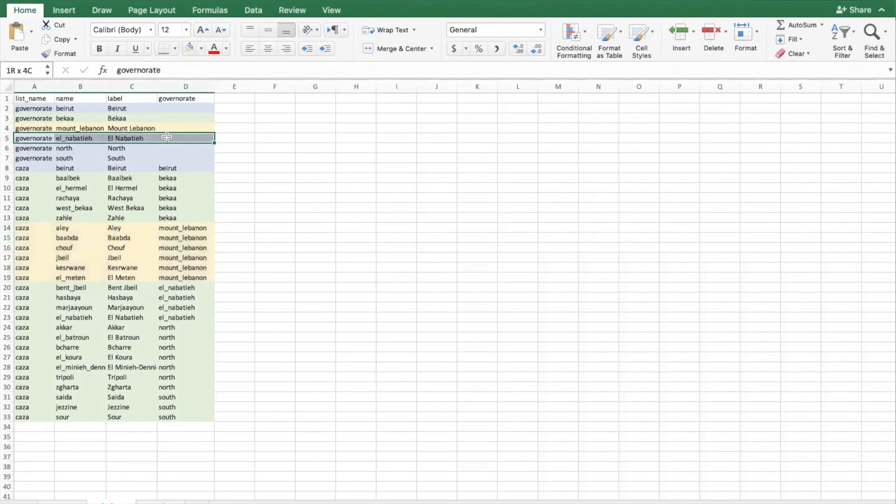
click(202, 48)
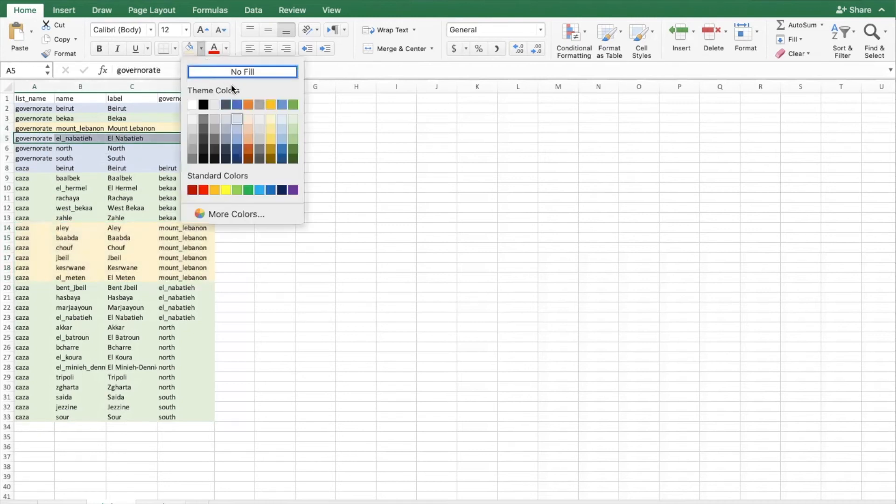
click(213, 118)
click(110, 275)
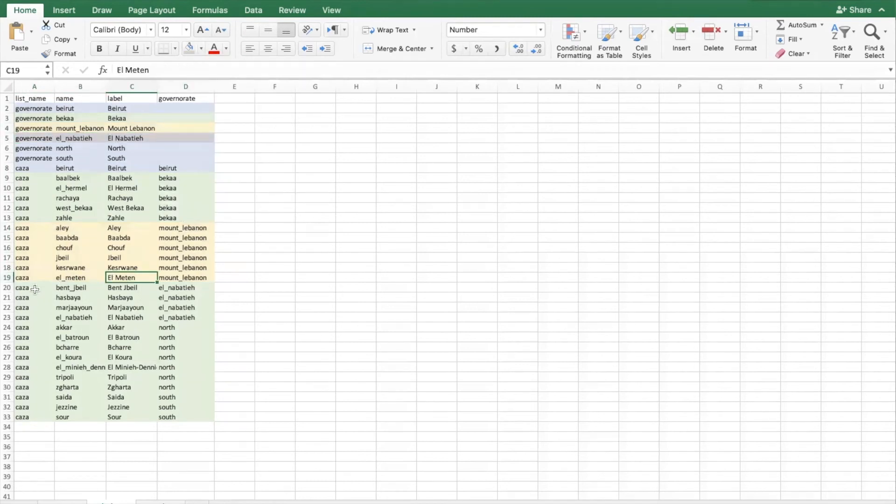
drag(28, 288, 196, 319)
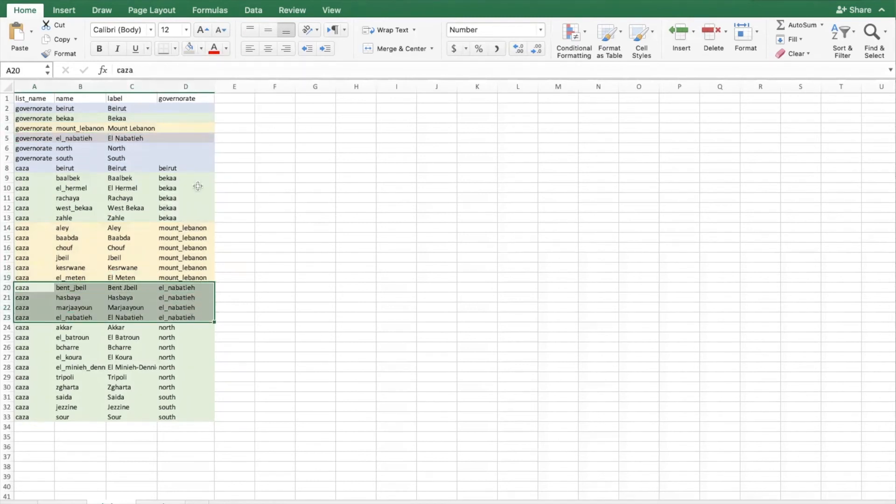
click(189, 50)
Step: Replace the colored fill of the North governorate row A6:D6 and its caza rows A24:D30 with a plain white background
drag(35, 148, 196, 148)
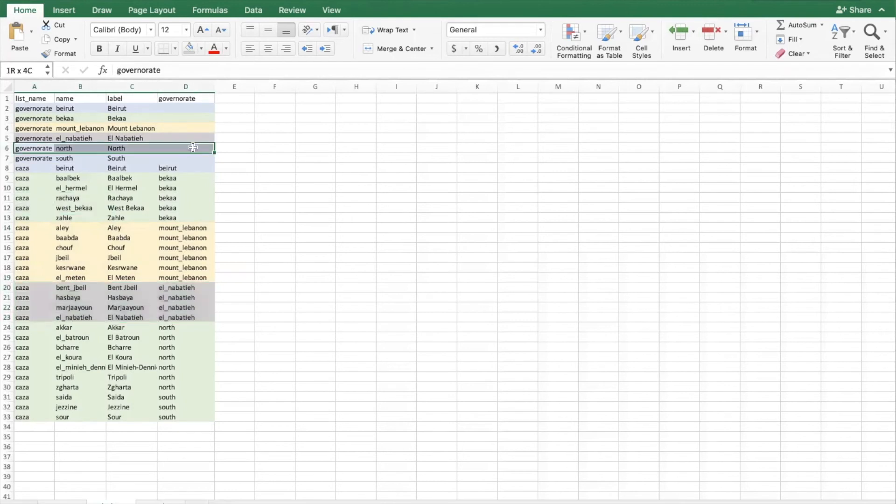
click(201, 53)
click(213, 119)
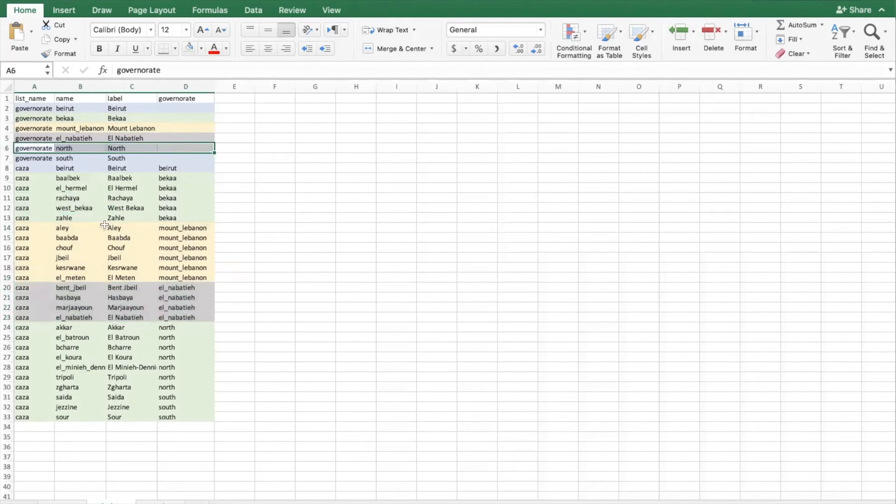
drag(25, 327, 196, 386)
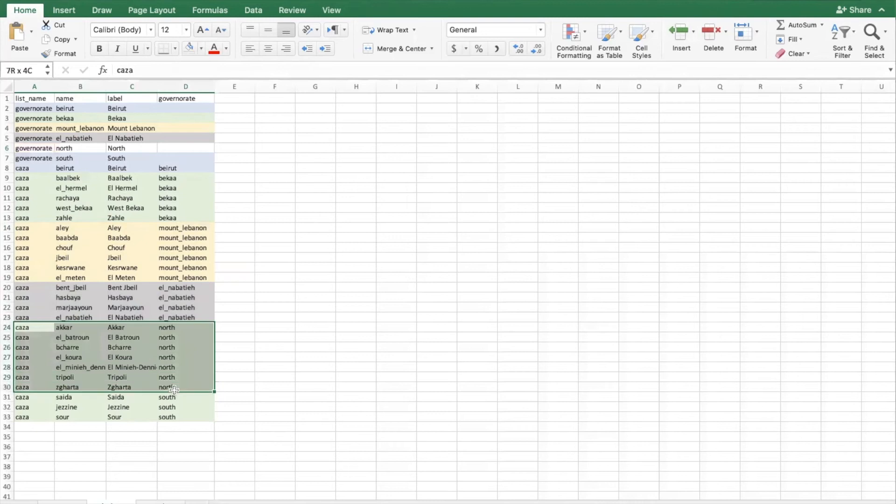
click(189, 48)
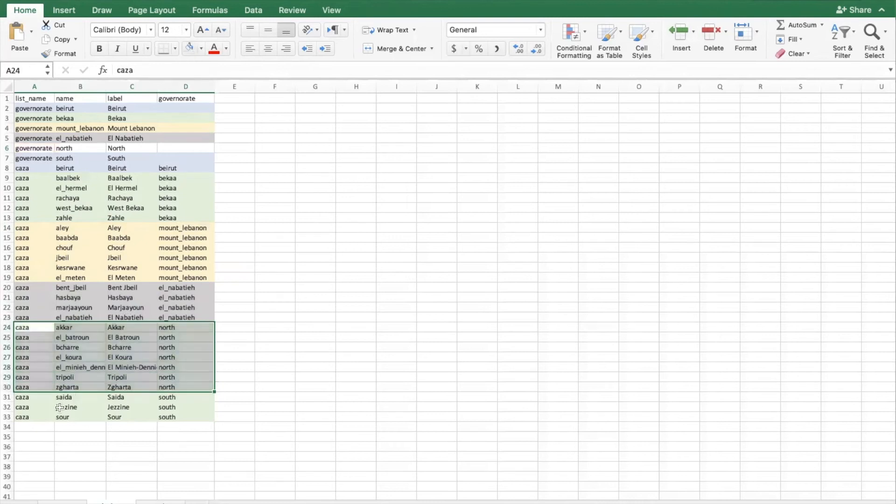
Step: Fill the South caza rows A31:D33 and the South governorate row A7:D7 with a medium blue theme color
drag(37, 399, 201, 416)
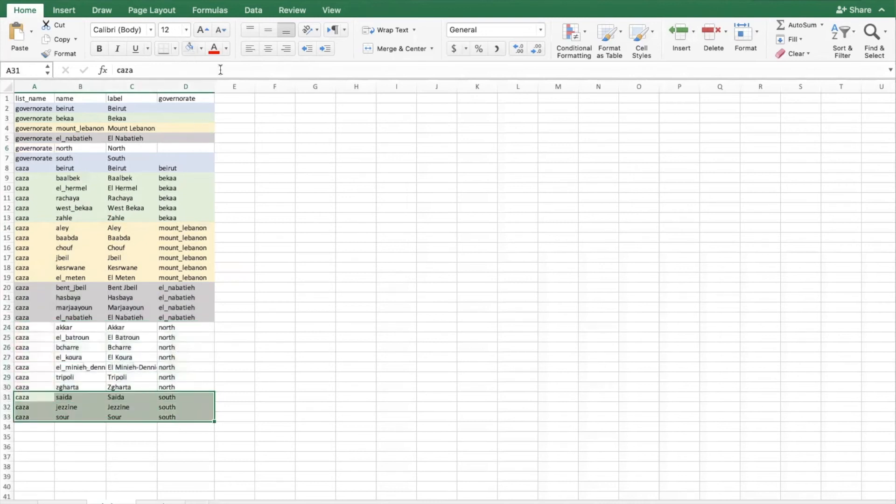
click(202, 49)
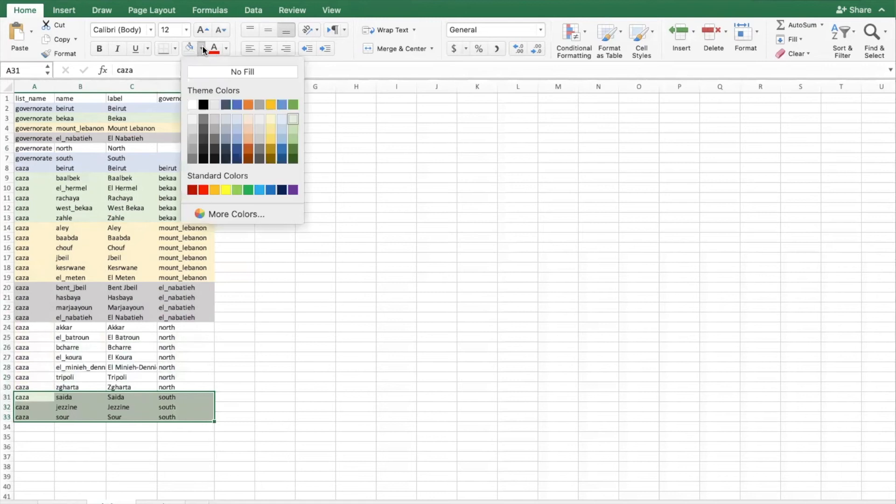
click(282, 139)
click(262, 407)
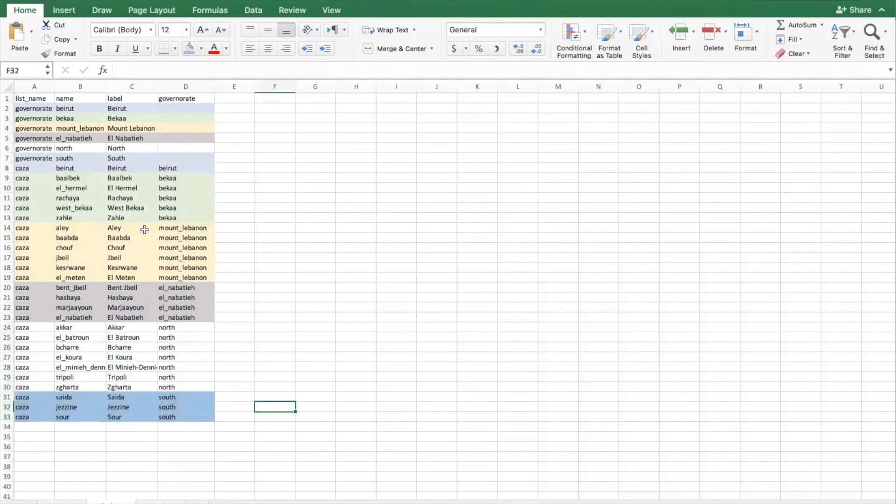
drag(25, 157, 172, 161)
click(189, 49)
click(322, 188)
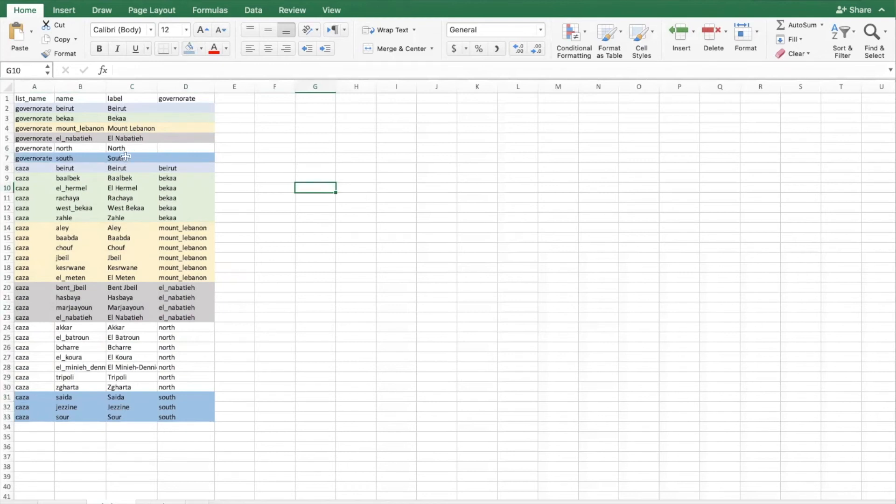
Step: Highlight the governorate labels, the Bekaa caza rows with their governorate values, and the governorate column header
drag(112, 105, 128, 158)
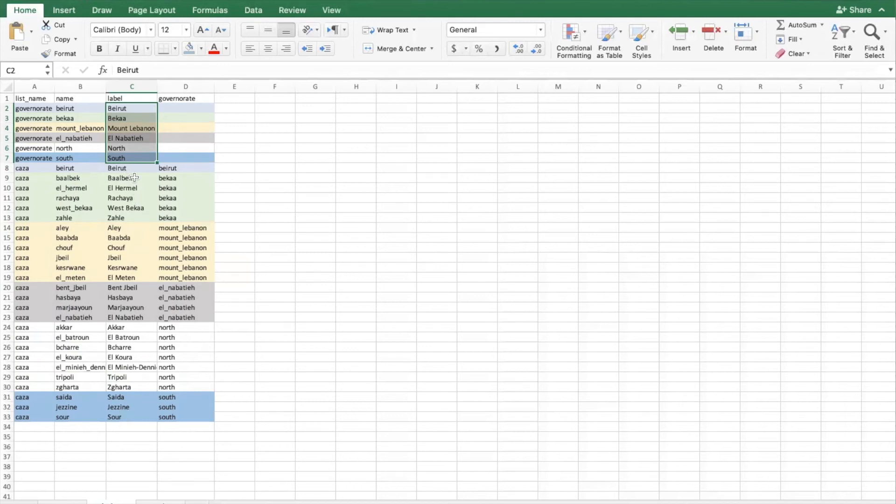
click(120, 115)
drag(18, 181, 183, 222)
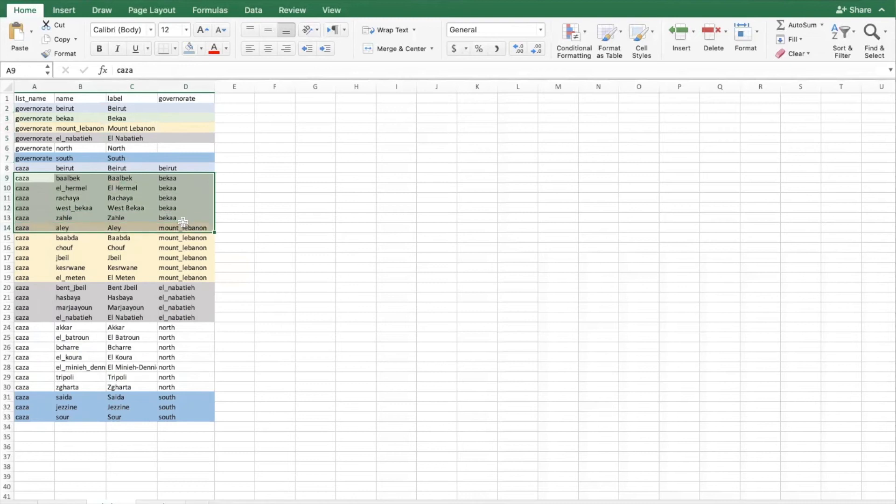
drag(172, 180, 174, 221)
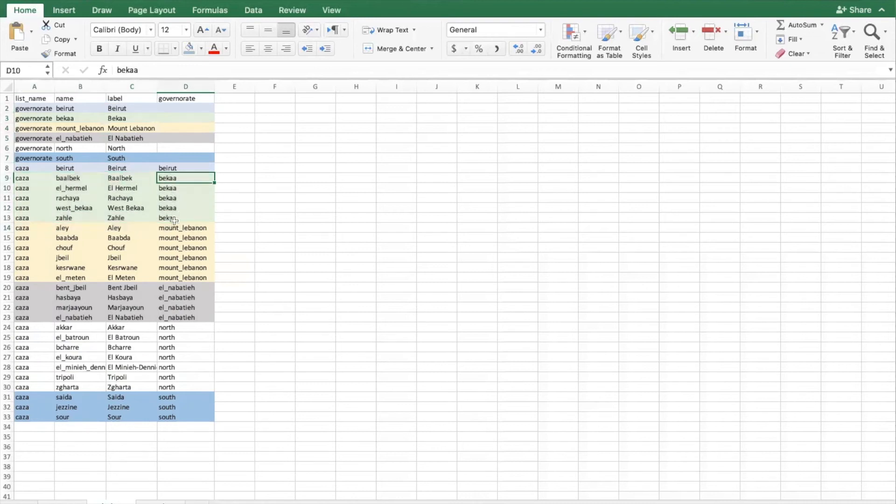
click(183, 99)
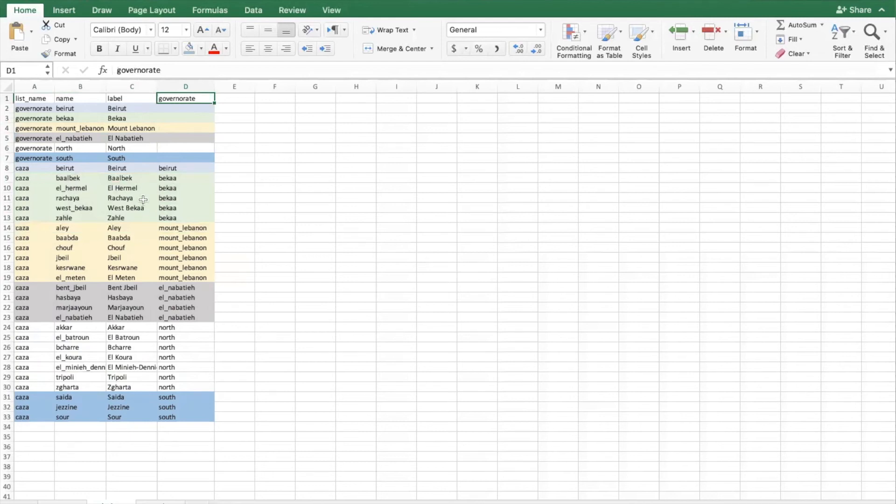
Step: Highlight the entries under label, name and list_name one column at a time
drag(127, 109, 136, 423)
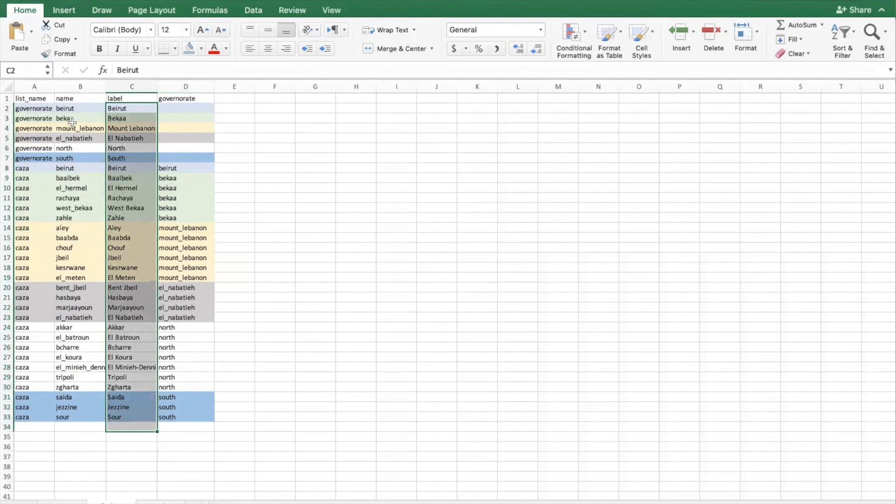
drag(72, 105, 81, 417)
drag(26, 112, 32, 416)
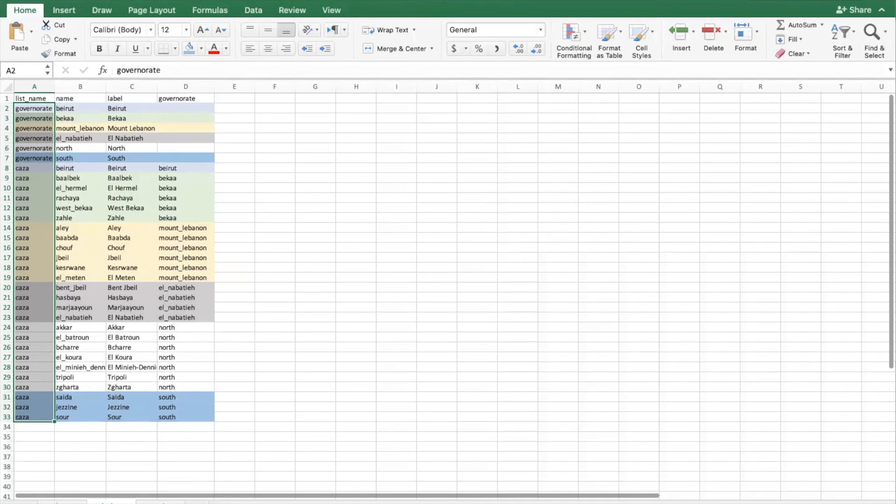
Step: Compare the survey sheet containing the governorate and caza questions with the choices sheet, ending on the survey sheet
click(62, 501)
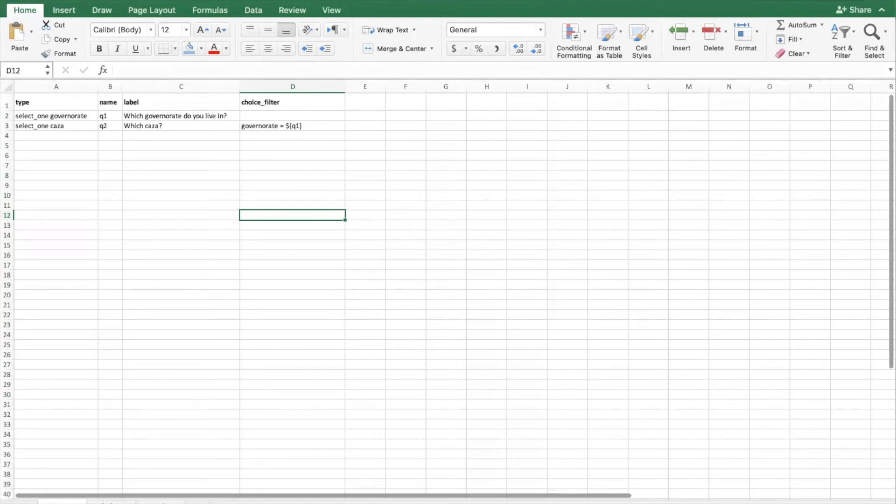
click(111, 502)
click(61, 502)
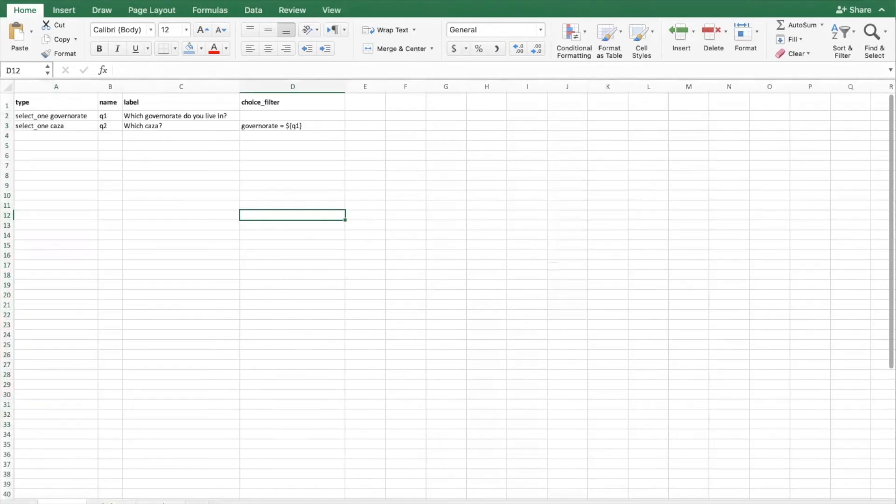
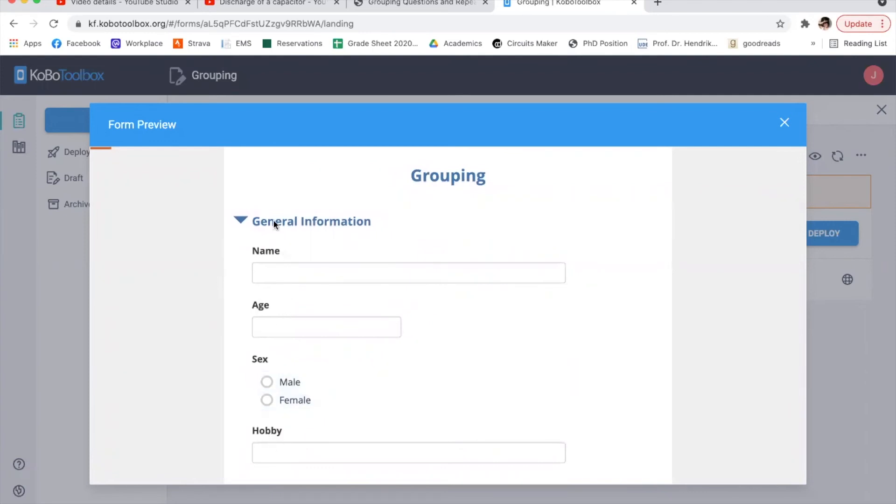
Step: In the KoBoToolbox preview of the Grouping form, collapse the General Information group, expand it, and collapse it again
click(239, 222)
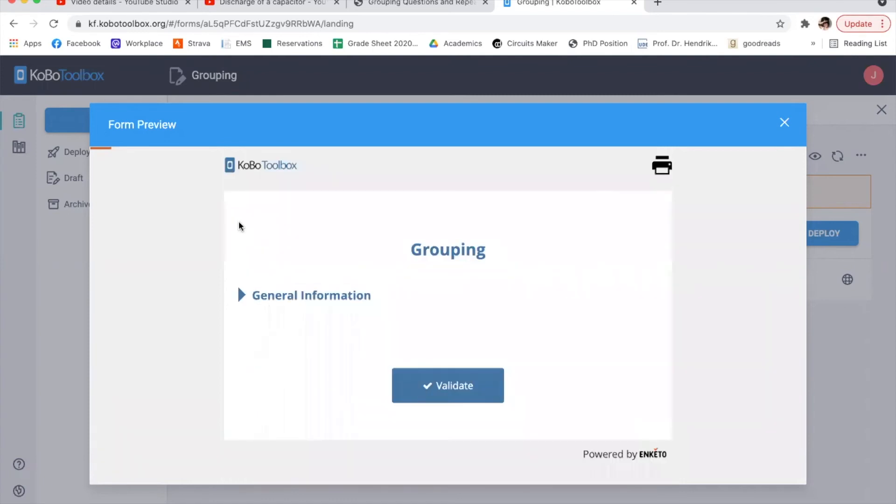
click(240, 296)
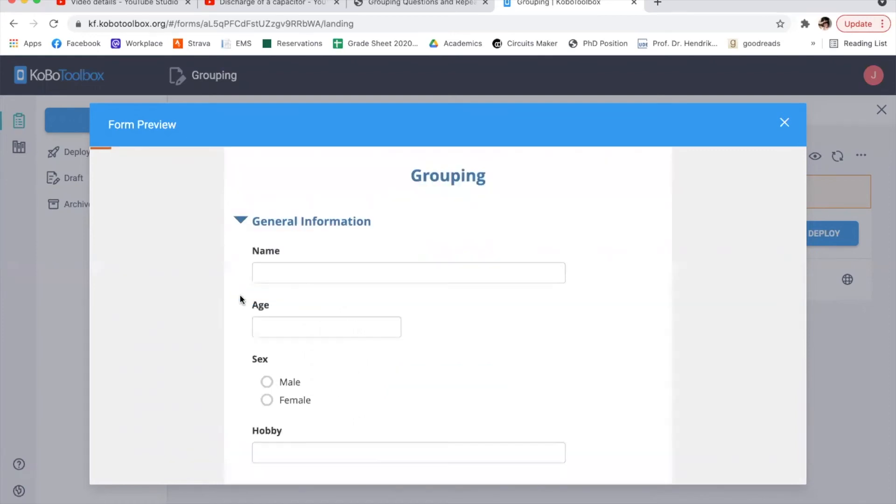
click(239, 220)
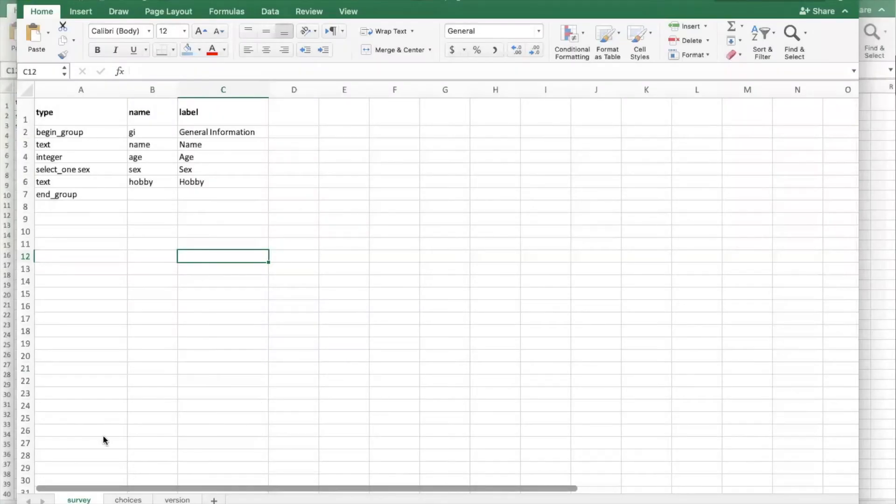
Step: Annotate the Grouping spreadsheet with arrows to the survey and choices sheets and marks around the begin_group and end_group rows
drag(96, 450, 75, 481)
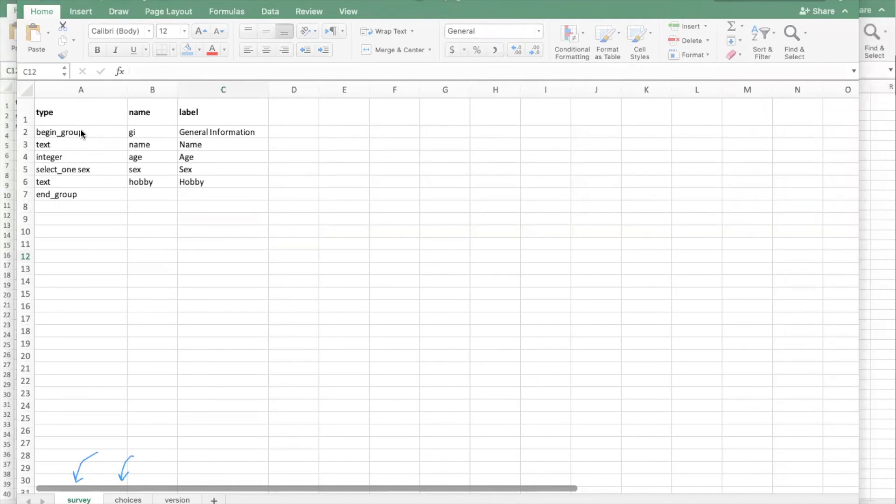
drag(337, 131, 327, 132)
drag(67, 126, 38, 127)
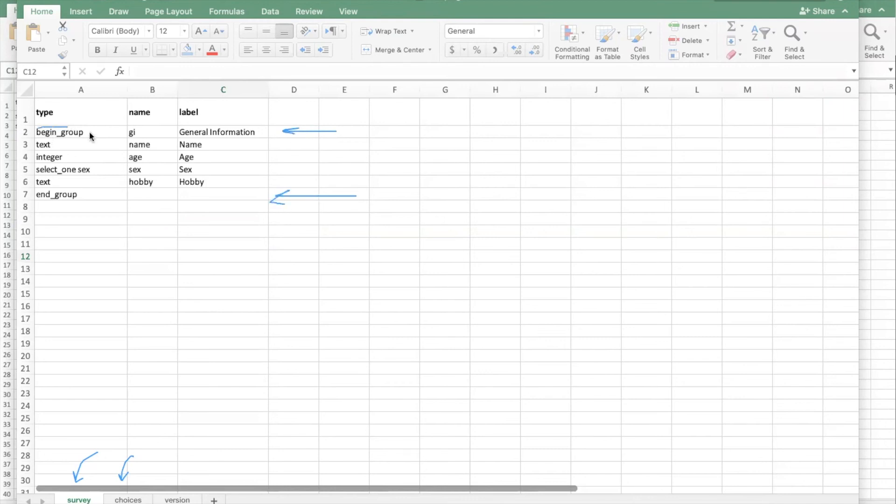
mouse_move(32, 191)
mouse_down()
mouse_move(56, 202)
mouse_move(77, 191)
mouse_up()
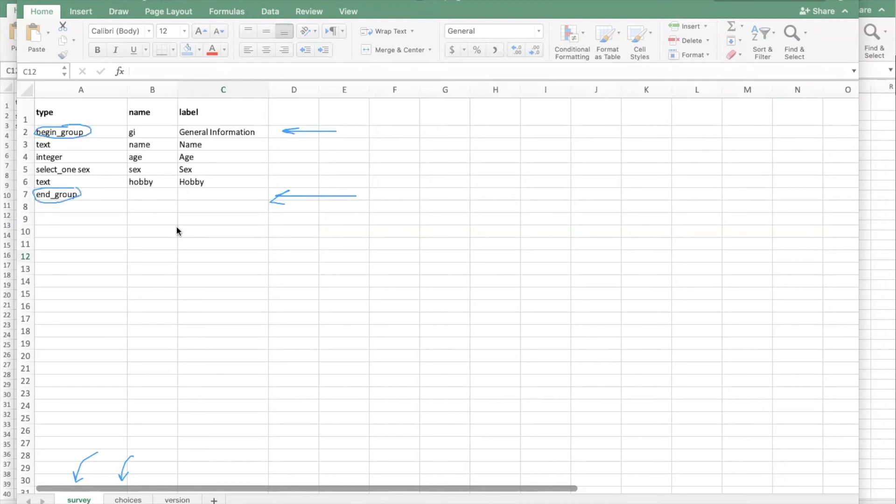
Step: Mark the label entries, General Information, the question types and the choices sheet with pen strokes, ending by opening the choices sheet
drag(216, 271, 215, 202)
drag(179, 136, 259, 136)
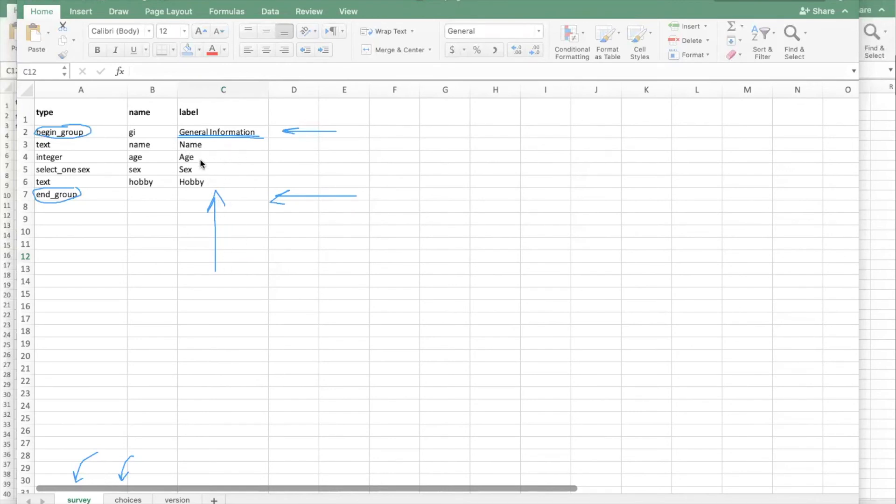
mouse_move(67, 143)
mouse_down()
mouse_move(98, 142)
mouse_move(70, 157)
mouse_up()
drag(149, 429, 138, 450)
mouse_move(92, 179)
mouse_down()
mouse_move(66, 179)
mouse_move(73, 182)
mouse_up()
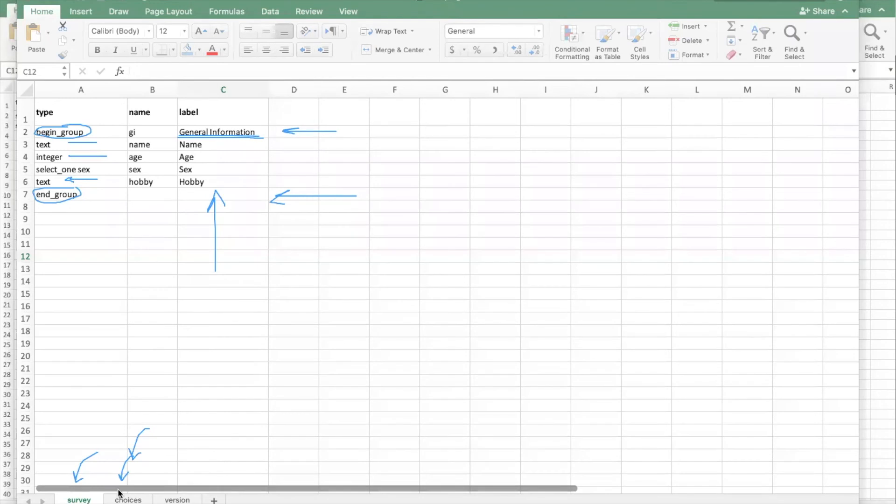
click(127, 500)
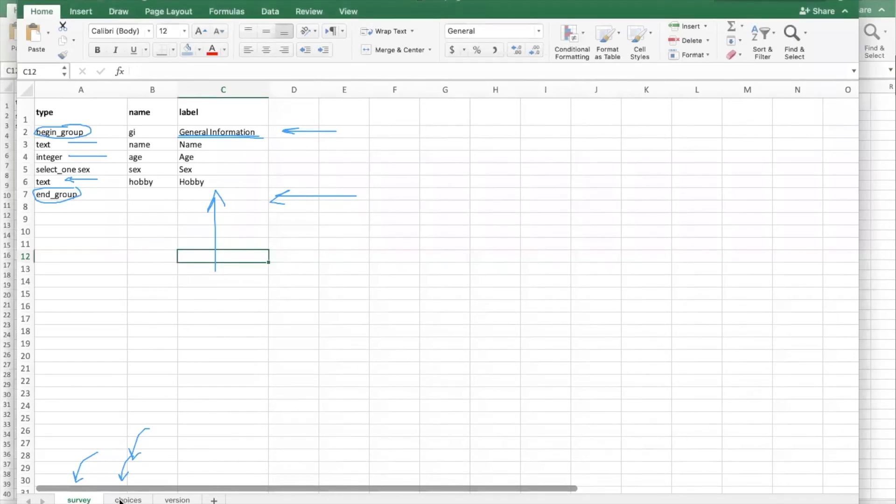
click(120, 501)
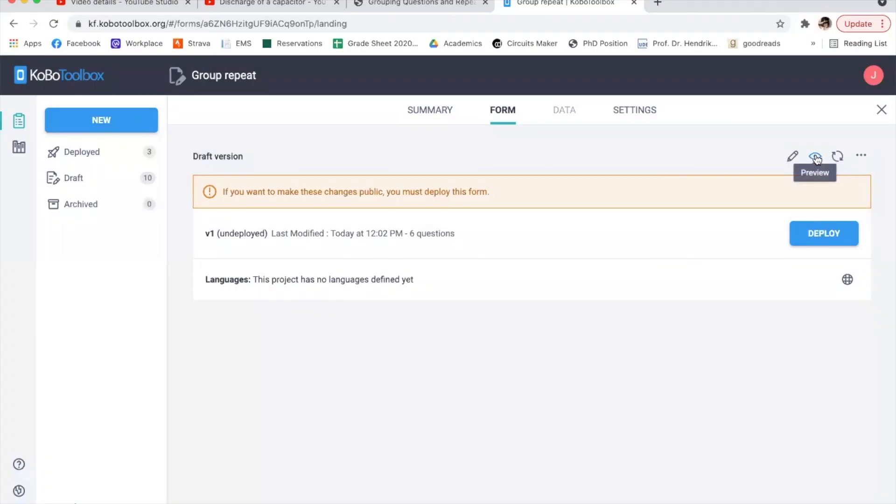
Step: In KoBoToolbox, preview the Group repeat form, answer "How many are you at home?" with 1 and review the General Information questions
click(813, 155)
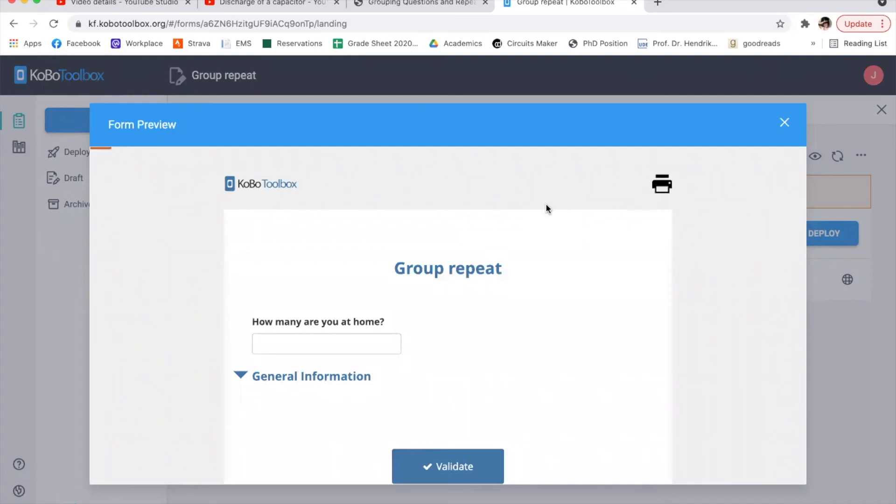
scroll(548, 207, down, 2)
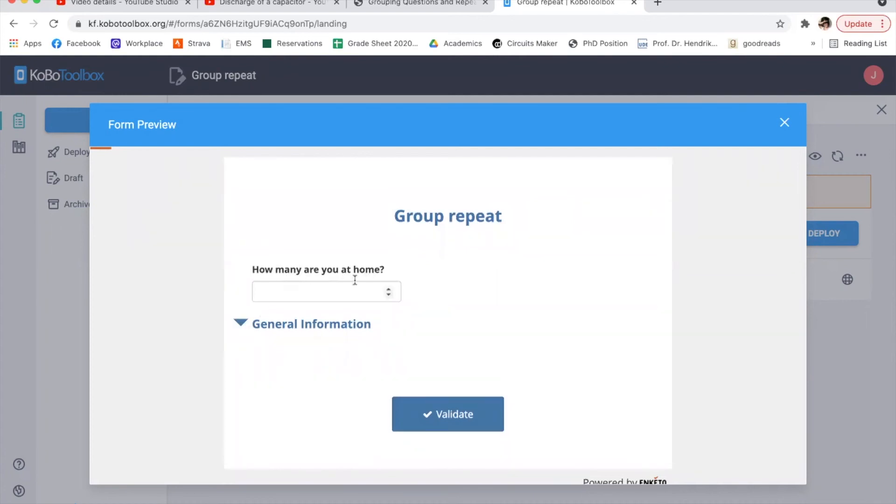
click(340, 292)
text(1)
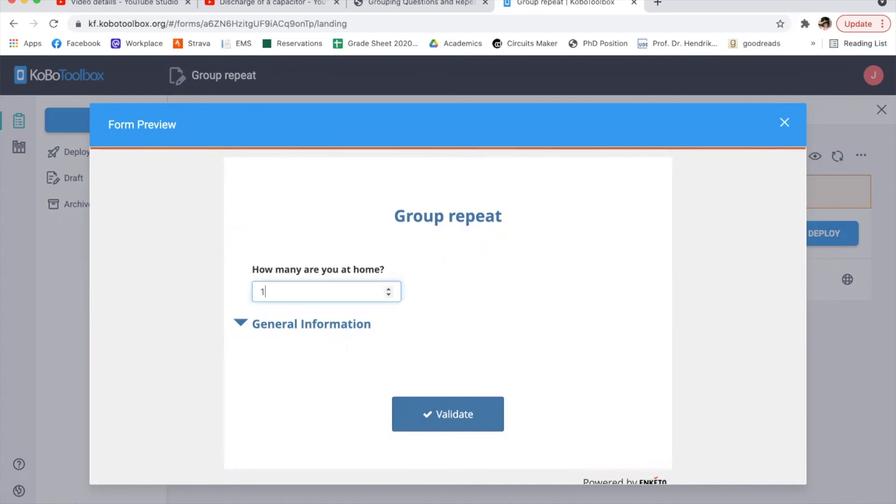
double_click(239, 322)
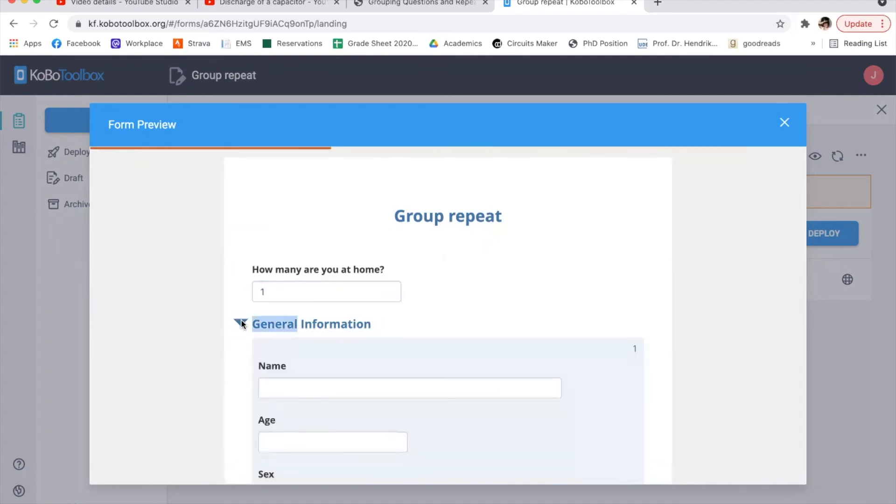
scroll(327, 343, down, 5)
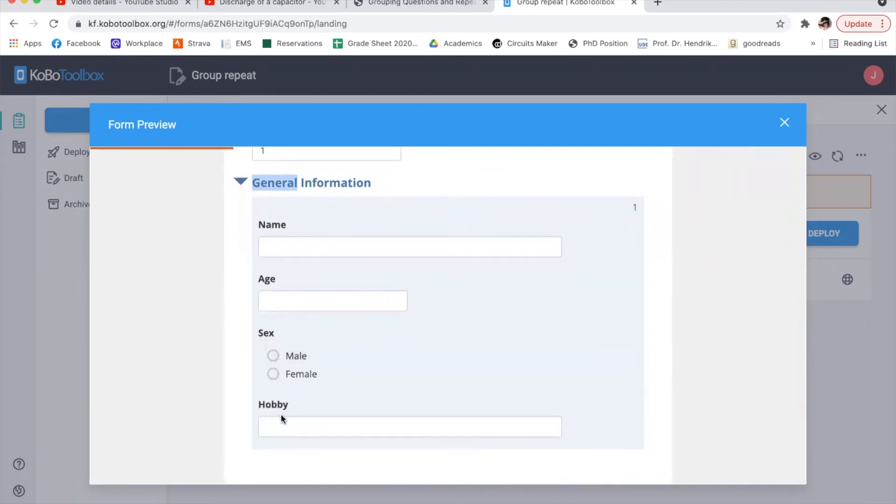
Step: Change the "How many are you at home?" answer to 2 and check the repeated questions
scroll(281, 413, up, 2)
click(279, 186)
double_click(279, 187)
text(2)
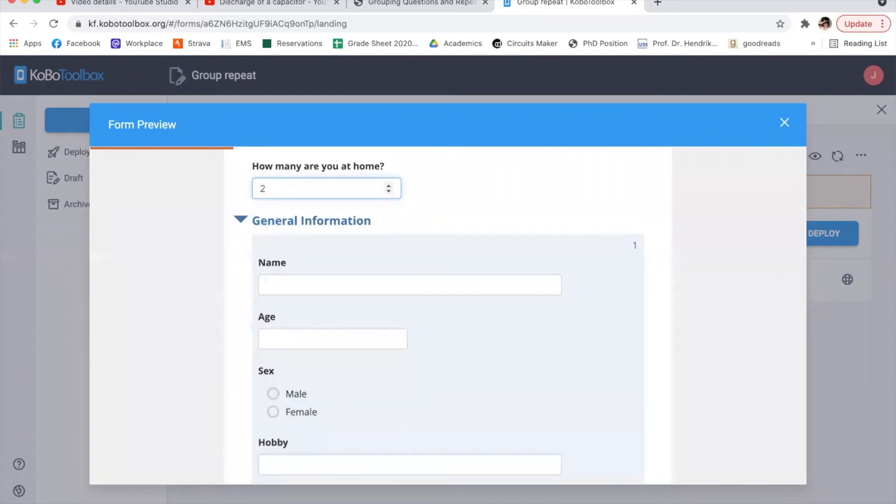
scroll(413, 305, down, 6)
scroll(414, 304, up, 7)
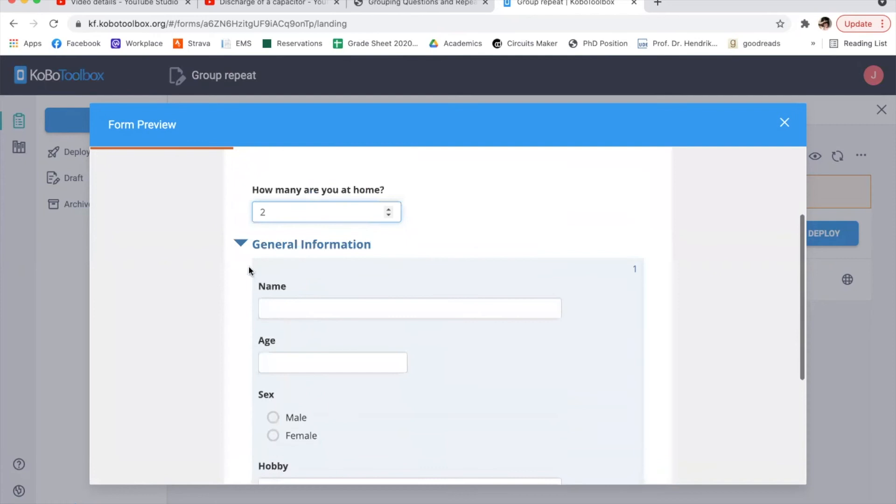
Step: Collapse and re-expand the General Information group, then examine its repeated sets of name, age, sex and hobby questions
click(241, 243)
click(297, 261)
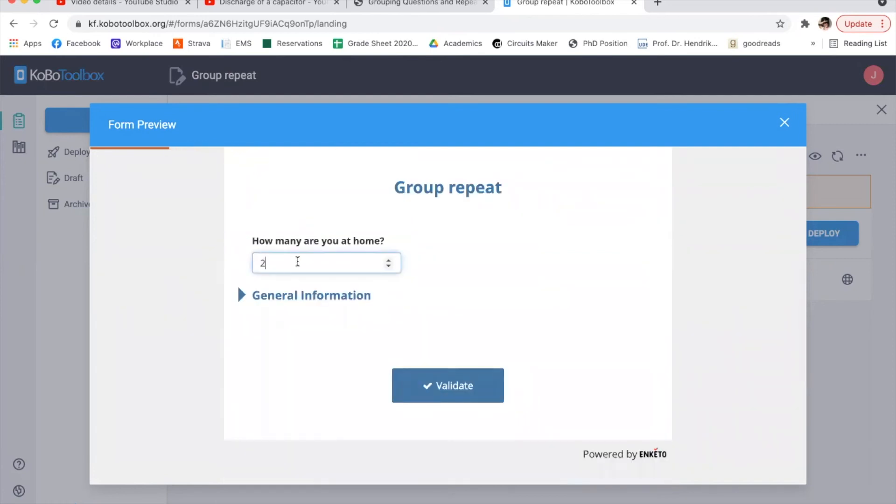
click(241, 295)
scroll(468, 312, down, 2)
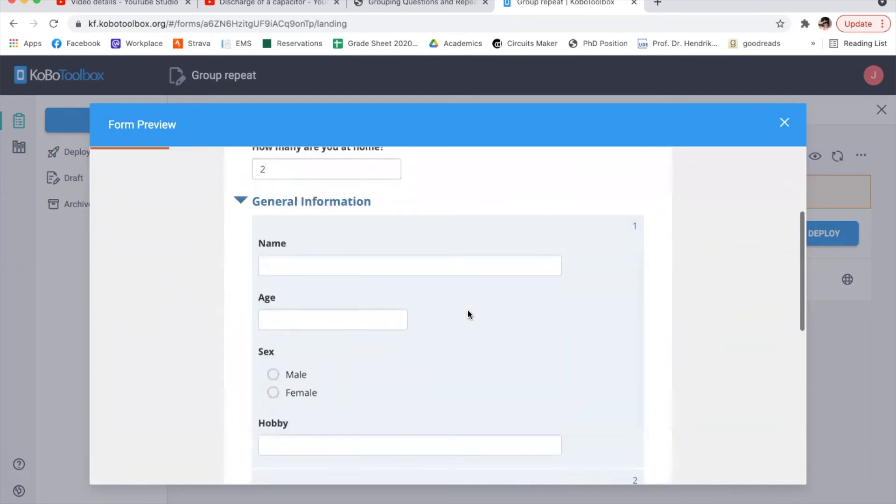
scroll(469, 313, down, 3)
scroll(469, 312, up, 2)
scroll(469, 313, down, 1)
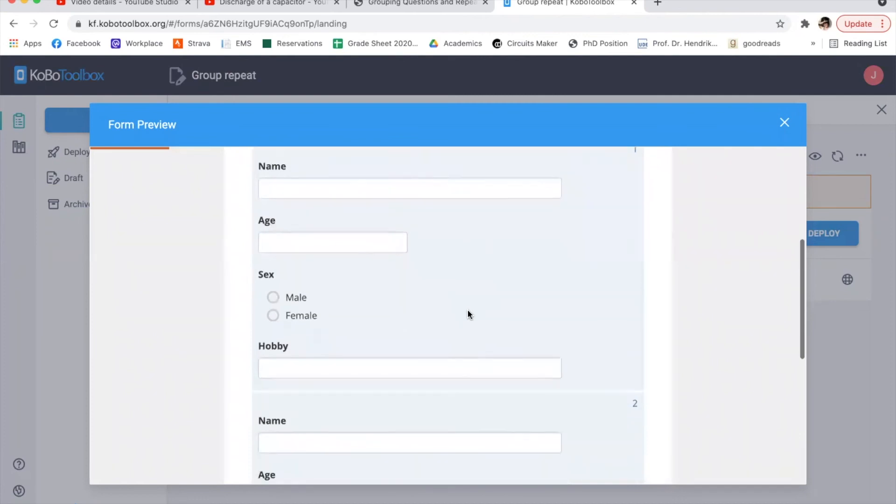
scroll(468, 311, down, 5)
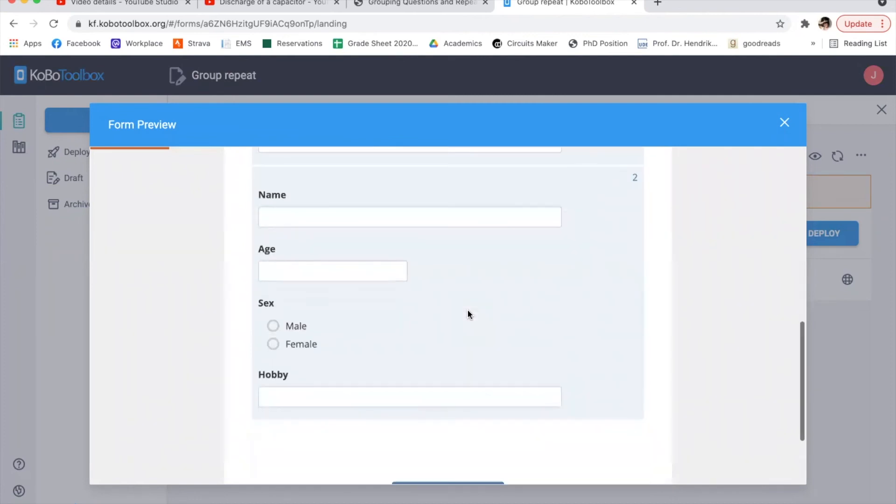
scroll(468, 313, down, 3)
scroll(468, 314, up, 12)
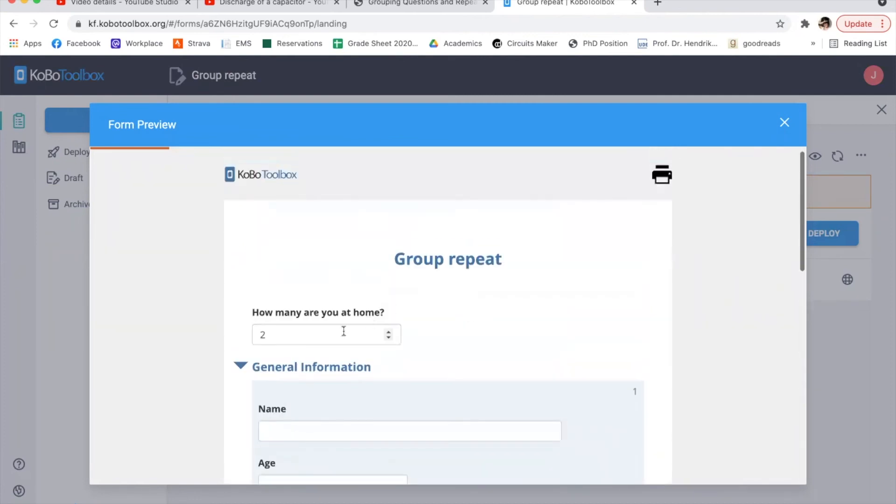
Step: Set the "How many are you at home?" answer to 3 and review each repeated set of General Information questions
click(325, 336)
text(2)
key(BackSpace)
text(3)
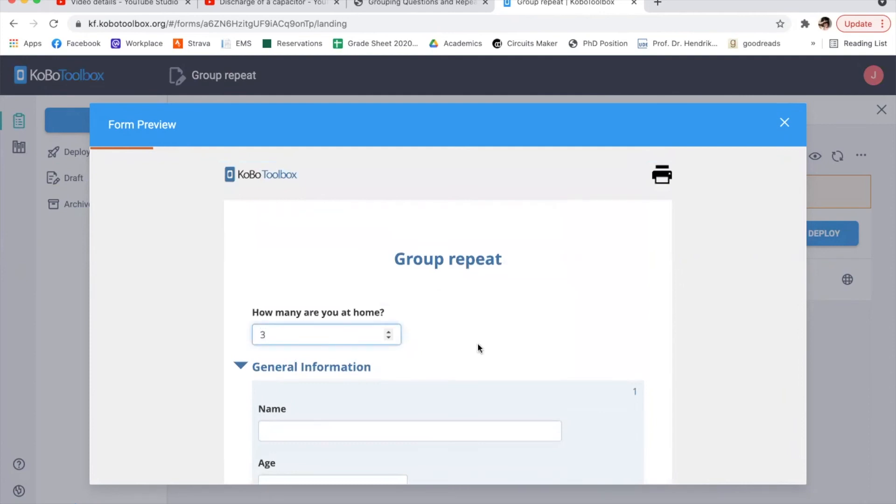
scroll(477, 345, down, 5)
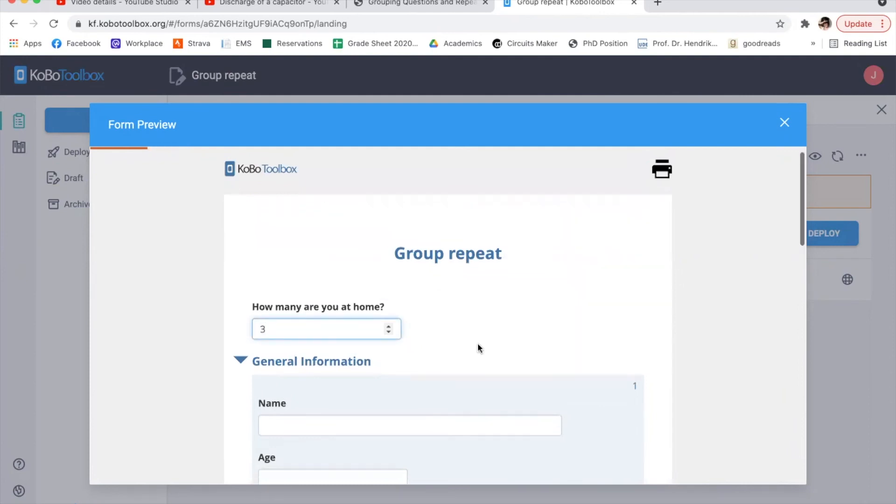
scroll(480, 350, down, 10)
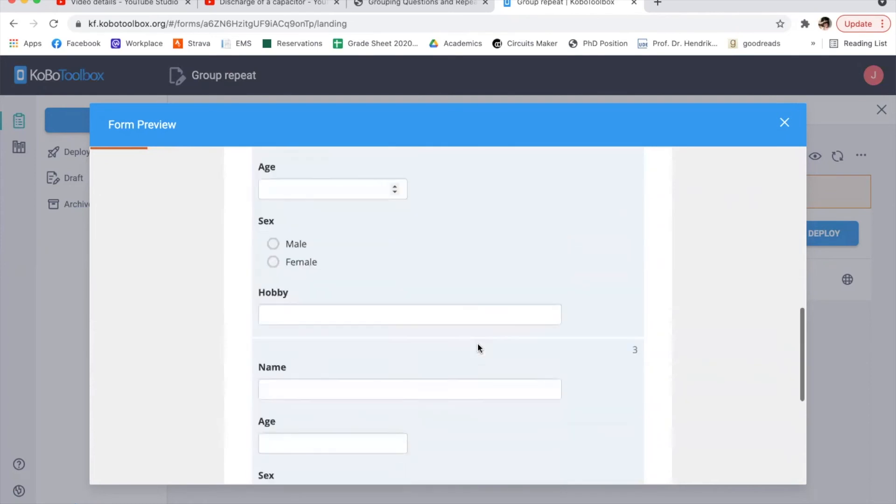
scroll(478, 344, up, 5)
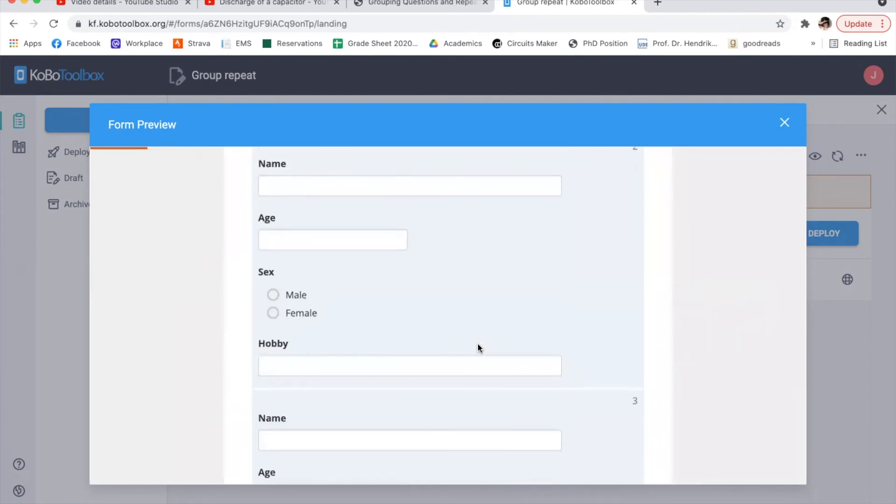
scroll(477, 342, up, 5)
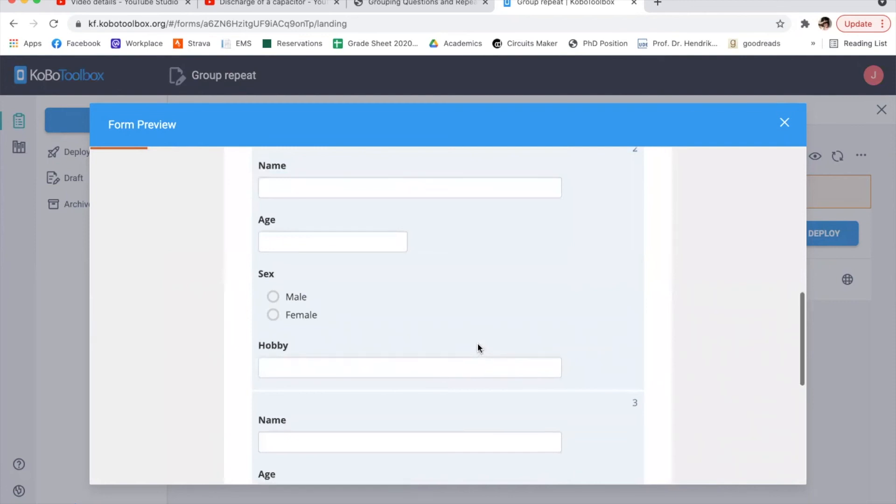
scroll(477, 342, up, 3)
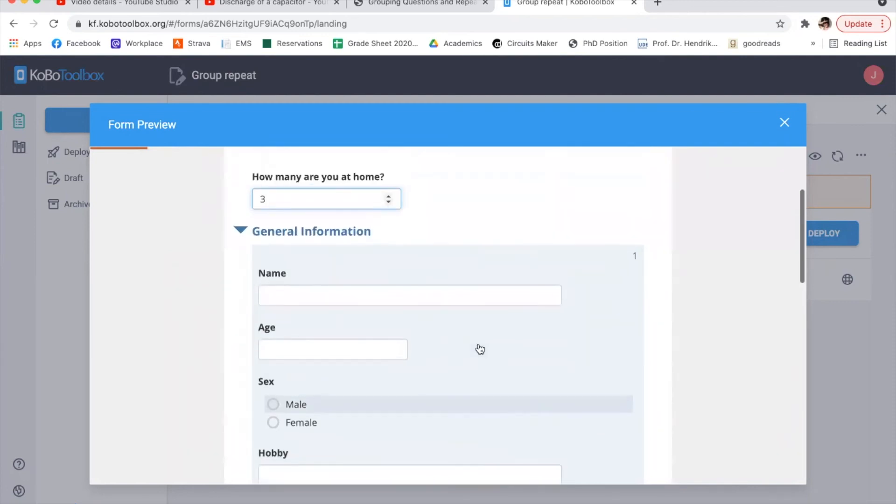
Step: Highlight the household count answer, collapse the General Information group, and expand it again to show how the count drives the repeats
drag(271, 210, 255, 210)
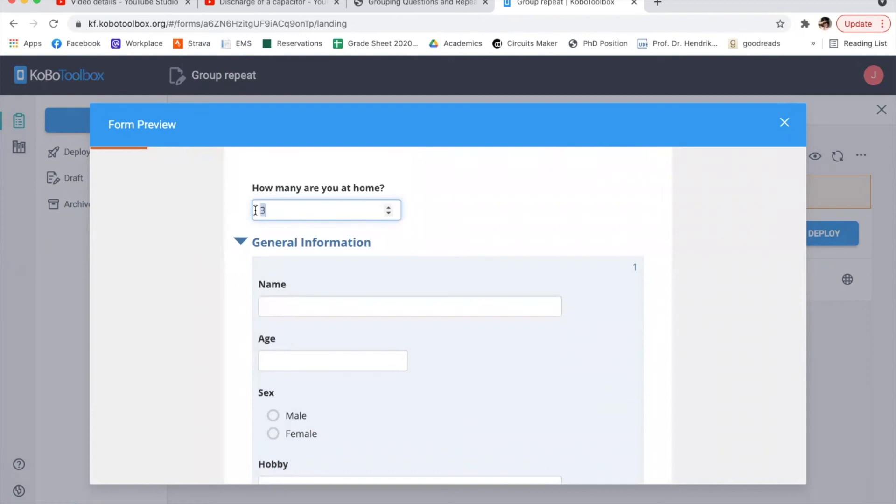
click(241, 240)
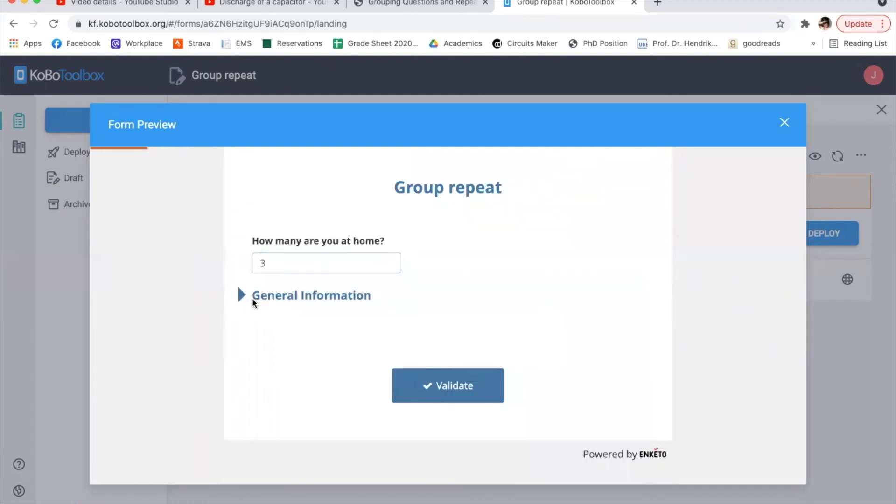
drag(282, 261, 256, 262)
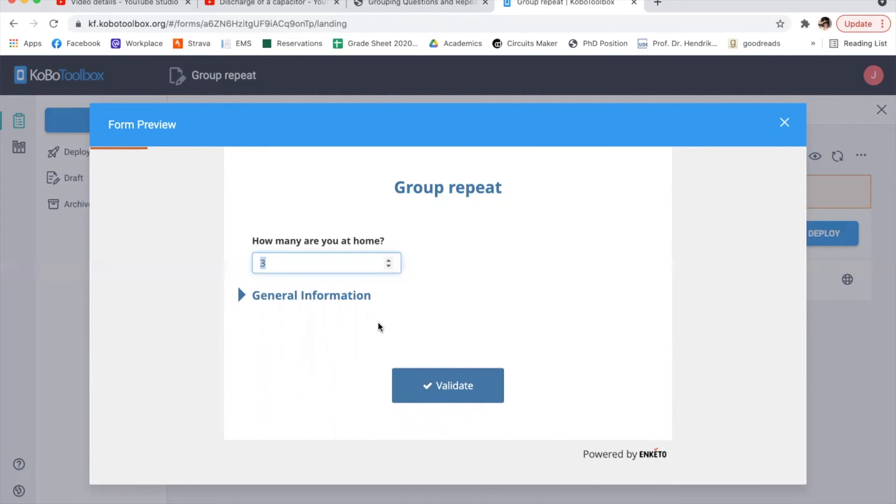
click(240, 293)
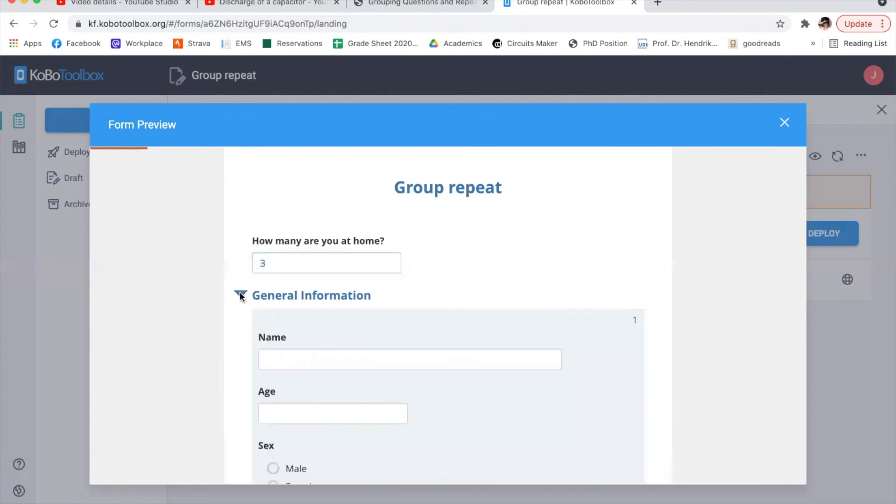
scroll(327, 324, down, 2)
scroll(328, 324, down, 1)
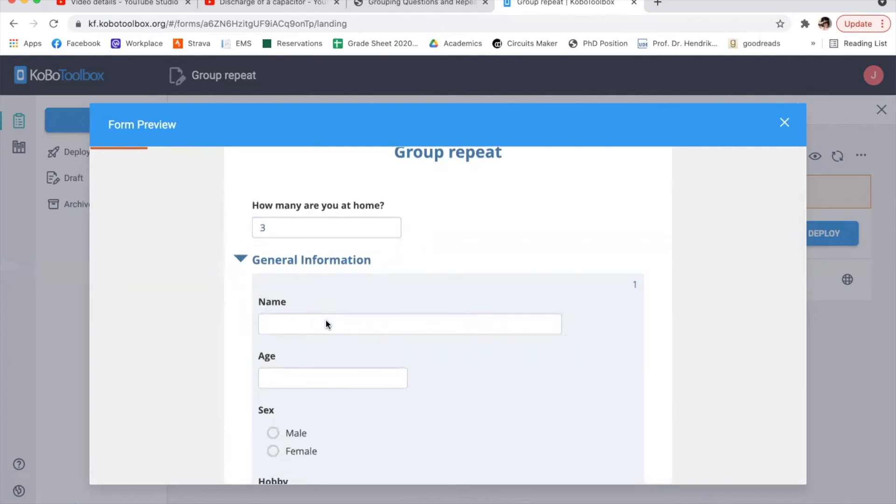
scroll(326, 322, up, 1)
scroll(328, 325, up, 1)
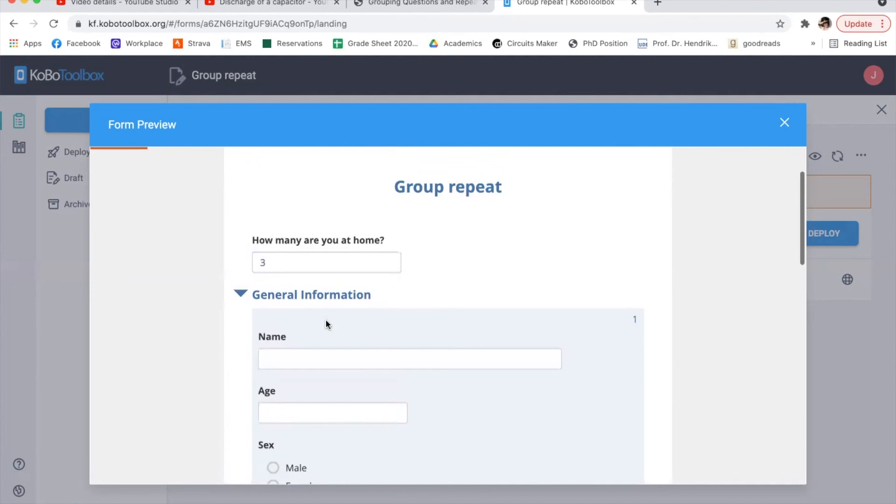
scroll(328, 325, down, 1)
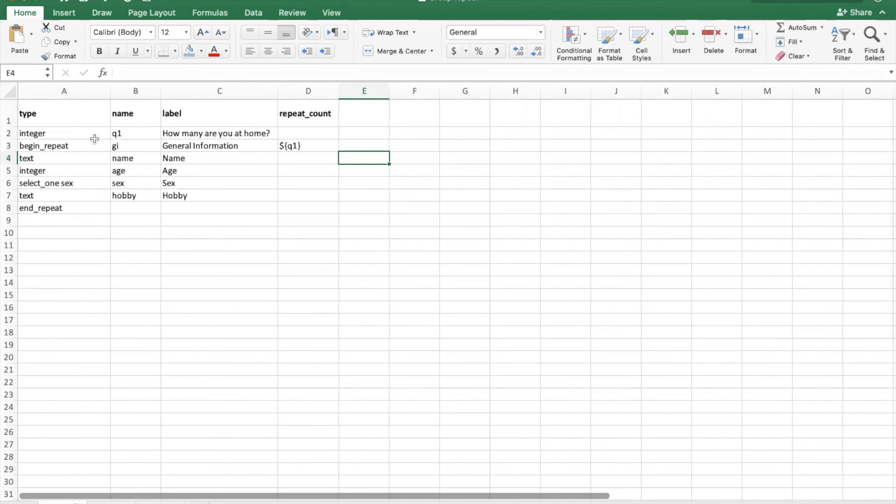
Step: In the Group repeat spreadsheet, fill the "How many are you at home?" row from A2 to D2 with blue
drag(85, 133, 290, 133)
click(189, 50)
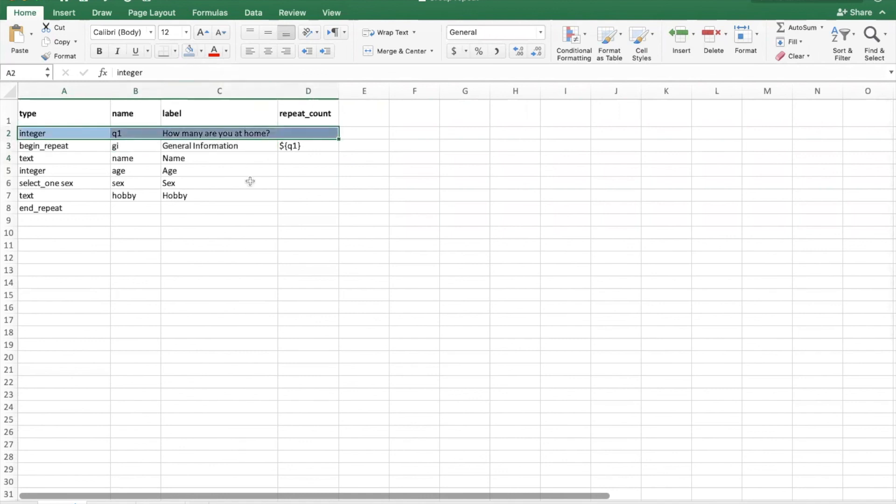
click(280, 312)
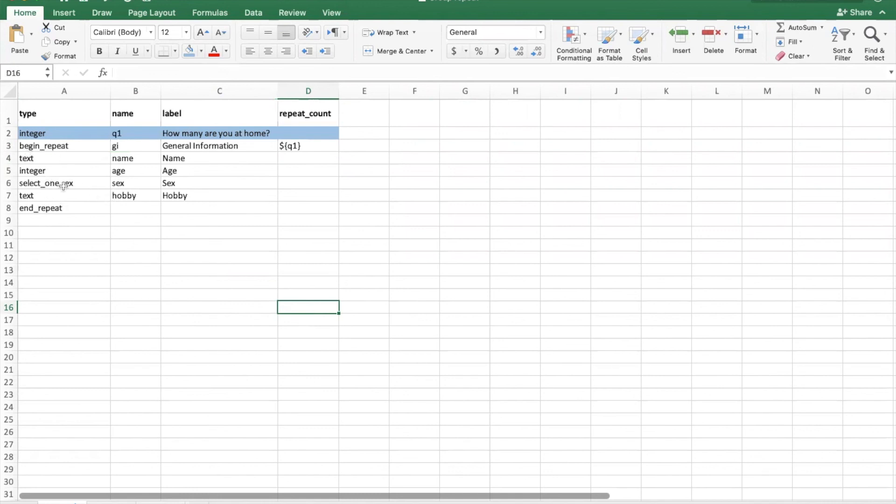
Step: Fill the begin_repeat row (A3 to D3) and the end_repeat row (A8 to D8) with light green
drag(45, 146, 305, 146)
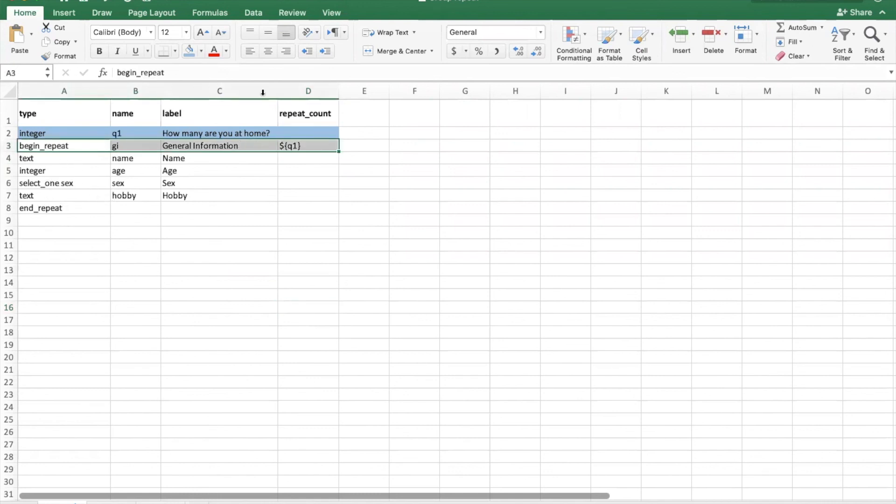
click(201, 51)
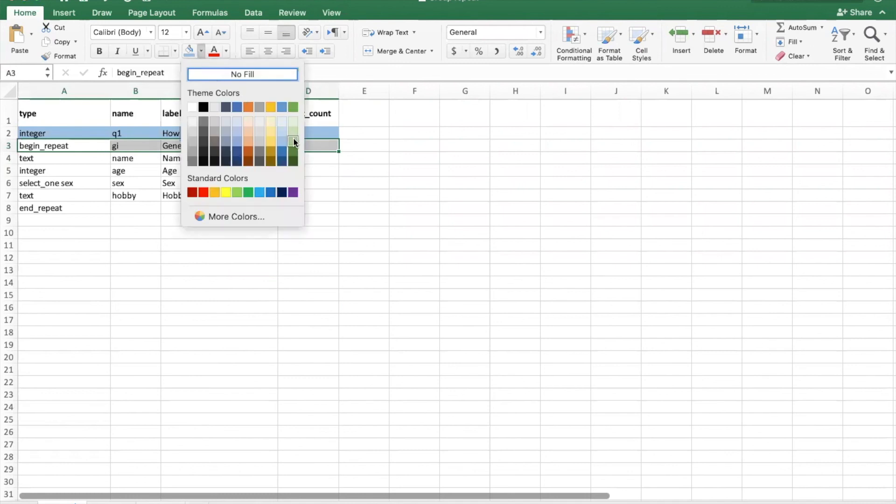
click(293, 142)
drag(49, 208, 313, 208)
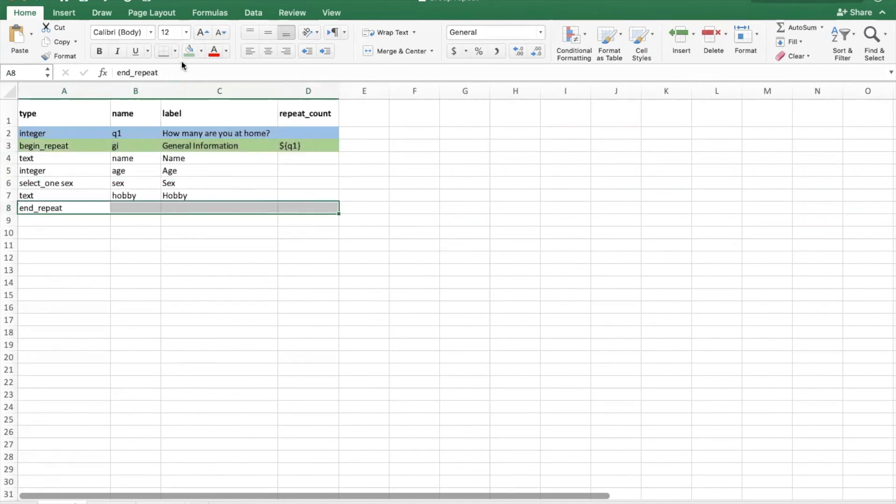
click(189, 51)
click(180, 320)
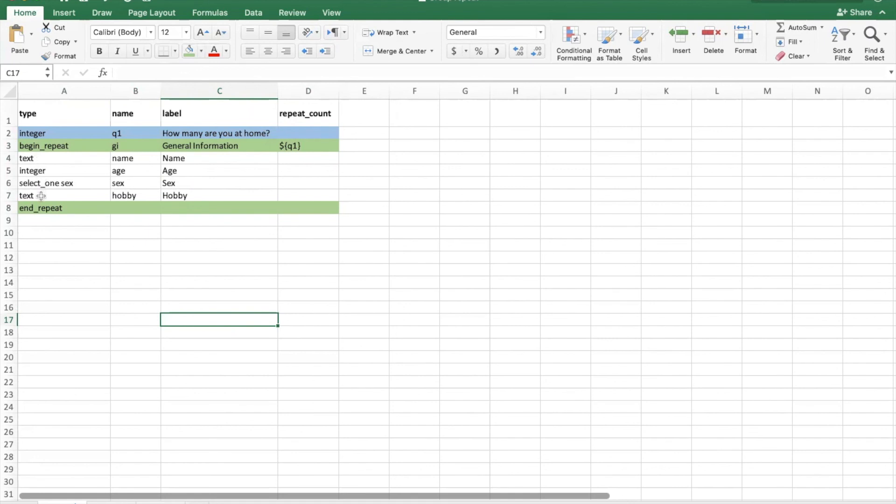
click(111, 502)
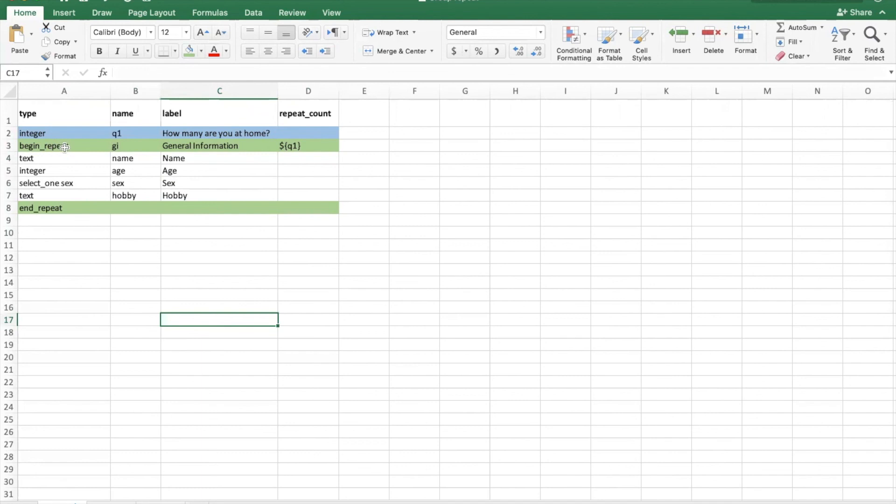
Step: Fill the repeat_count header in cell D1 with the standard orange colour
click(312, 117)
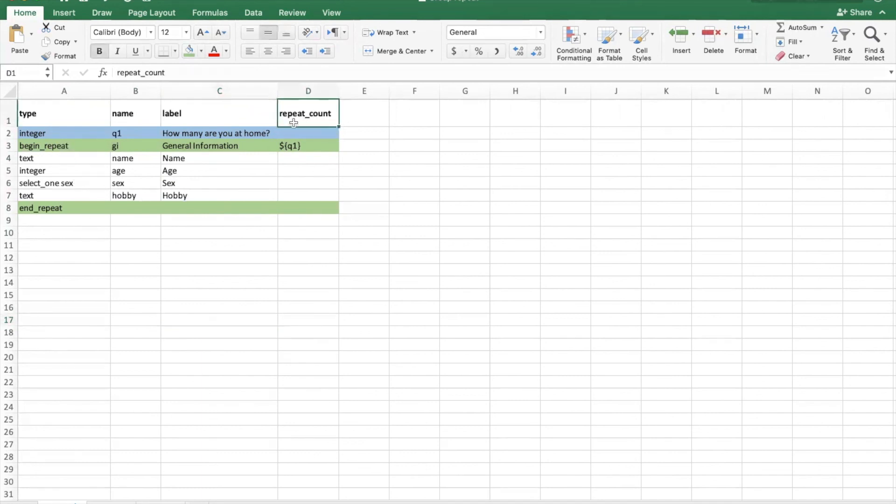
click(201, 51)
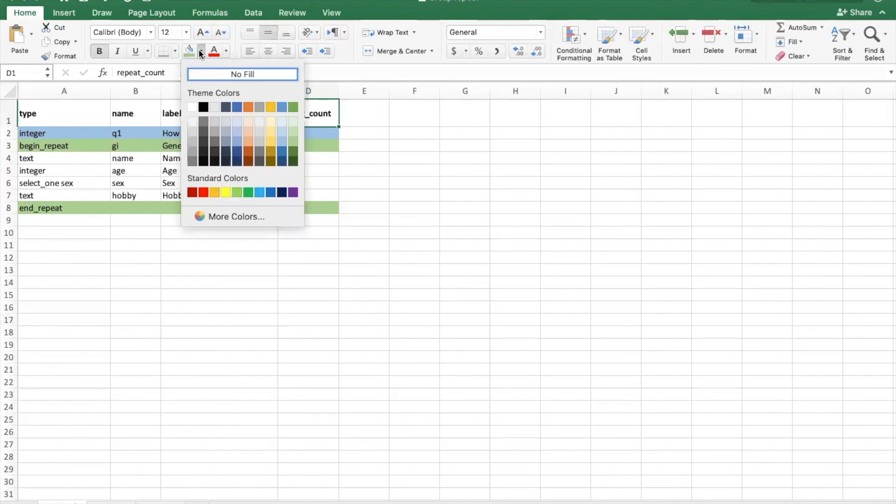
click(214, 193)
click(467, 175)
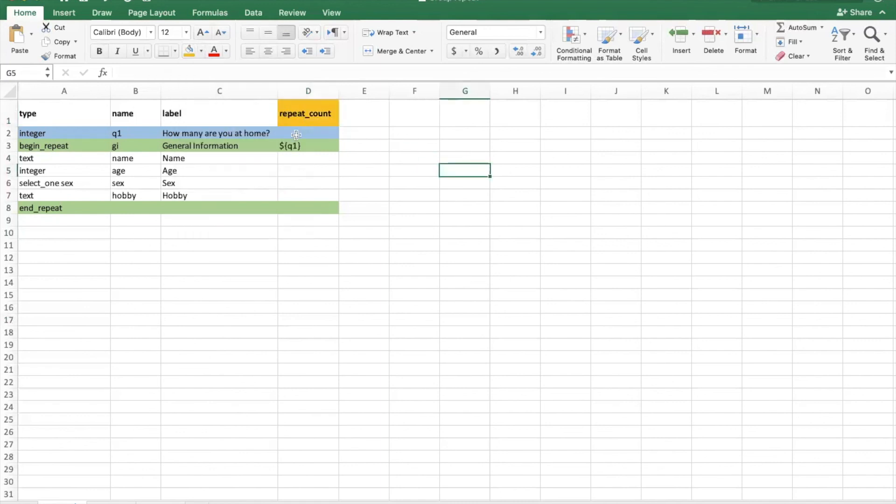
Step: Examine how ${q1} under repeat_count refers to the name and label of the household count question
click(284, 147)
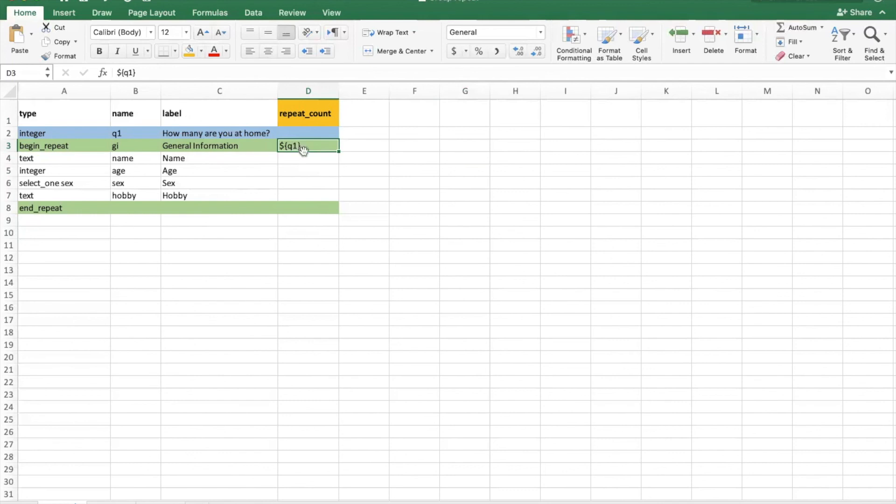
click(129, 132)
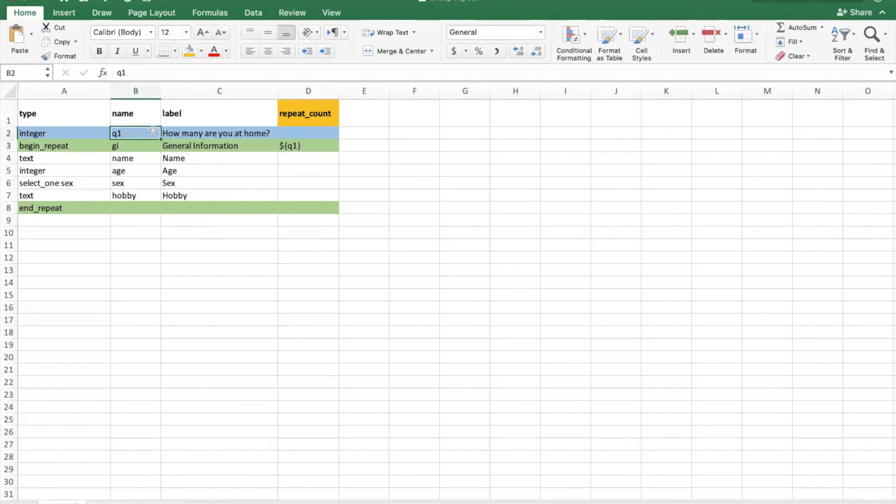
click(191, 132)
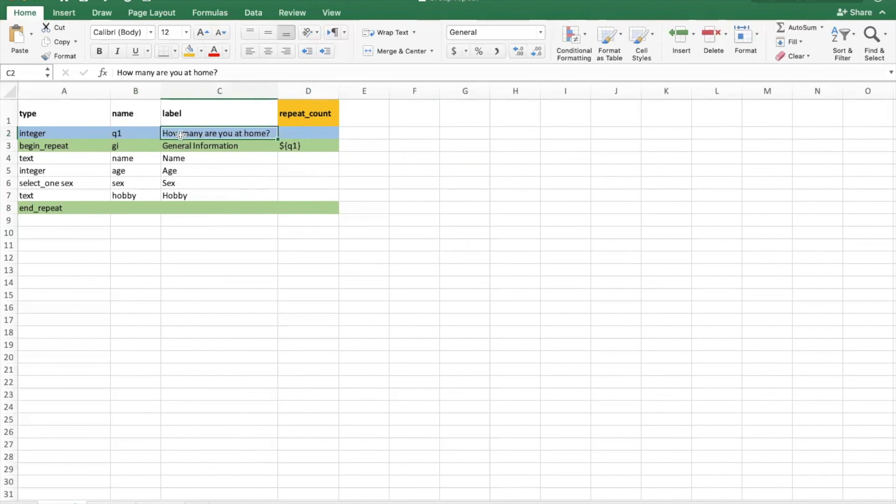
click(293, 147)
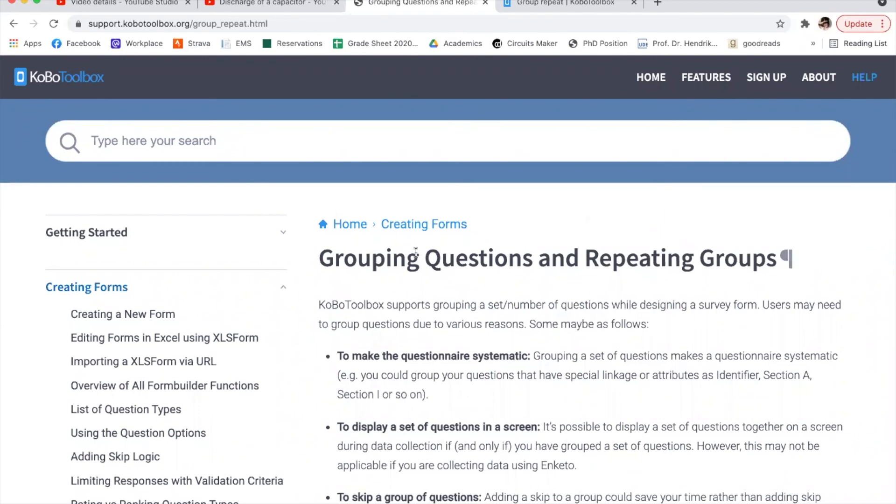
Step: In the browser, highlight the group_repeat.html help article's address and look over the Creating Forms topic list
drag(268, 23, 88, 24)
click(294, 23)
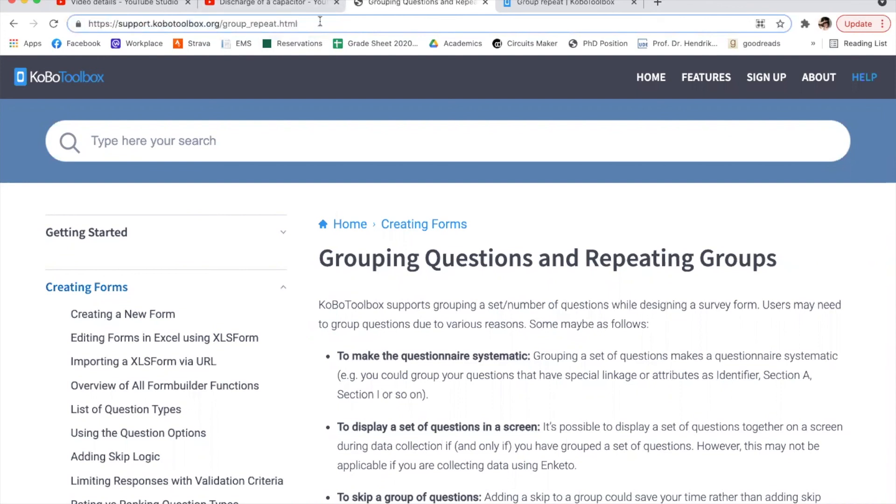
scroll(417, 265, down, 3)
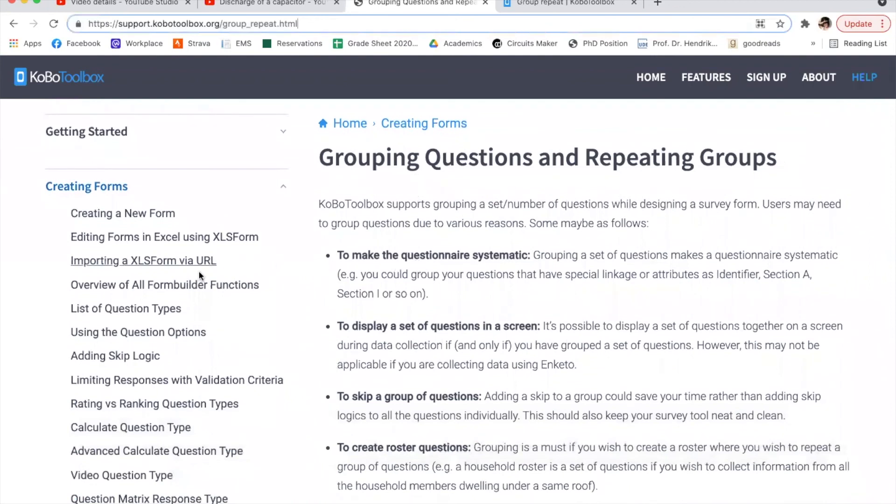
scroll(210, 327, down, 4)
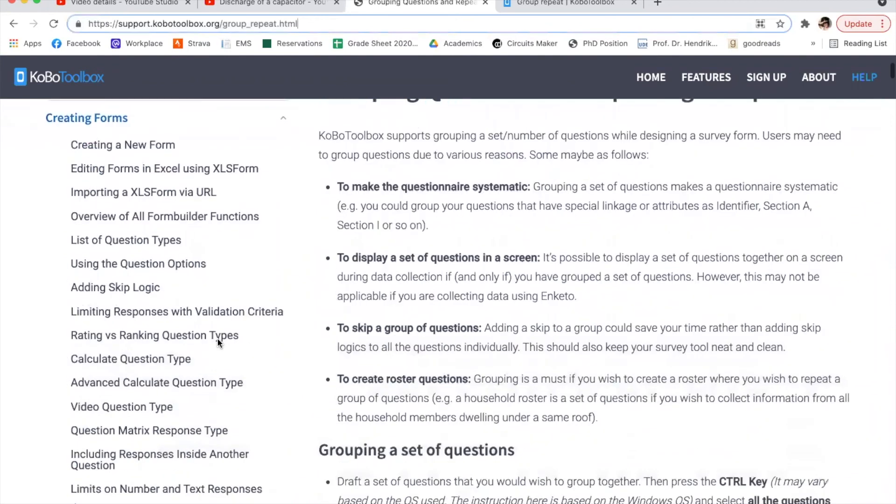
scroll(220, 344, down, 2)
scroll(220, 344, up, 2)
scroll(220, 344, up, 2)
scroll(224, 344, down, 1)
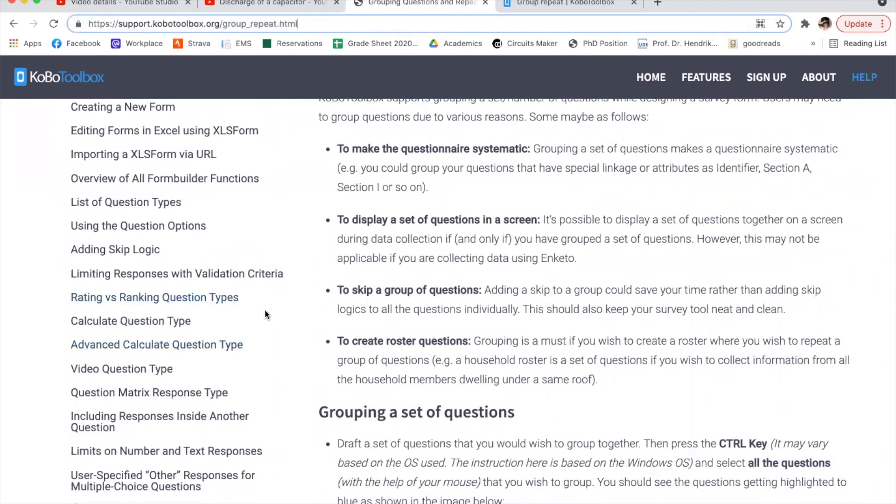
Step: Review the subtopics under Grouping Questions and Repeating Groups and the neighbouring topics such as Adding Cascading Select Questions
scroll(264, 315, down, 5)
scroll(265, 314, down, 10)
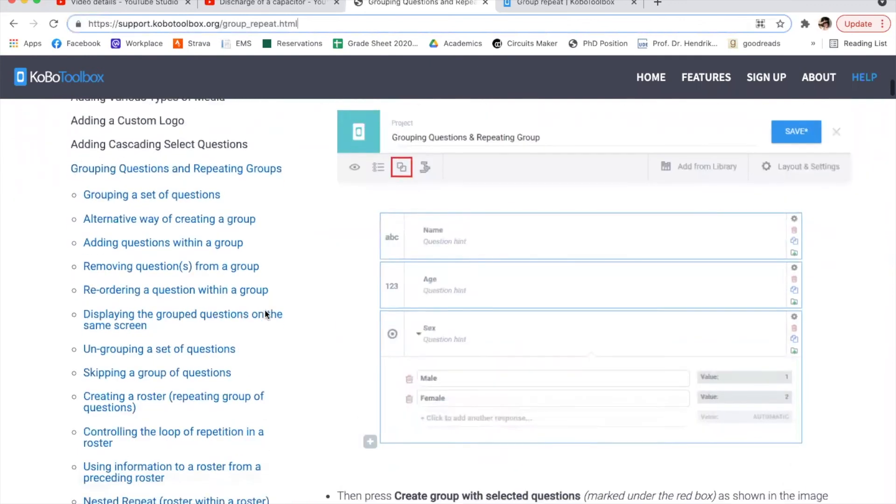
scroll(264, 313, up, 4)
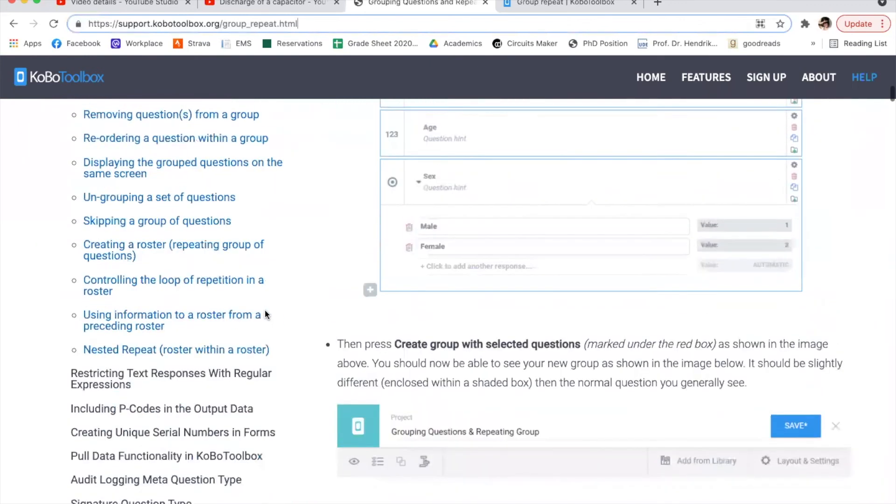
scroll(264, 314, up, 1)
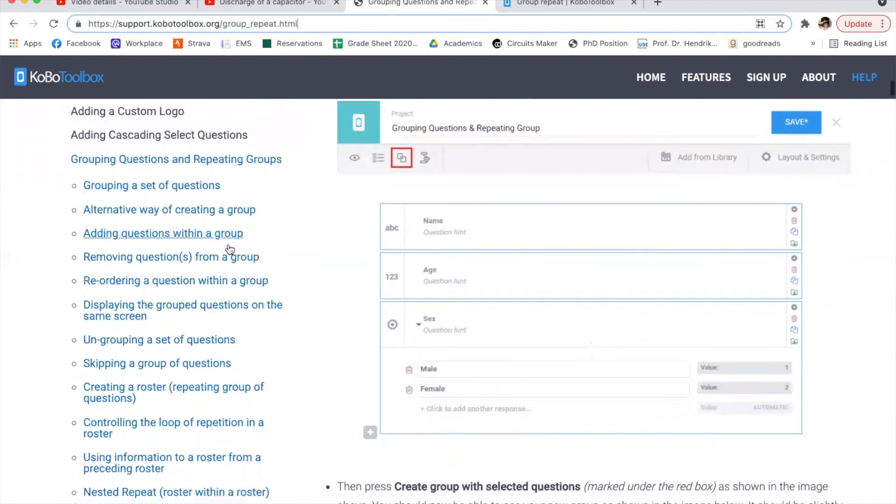
scroll(228, 245, up, 1)
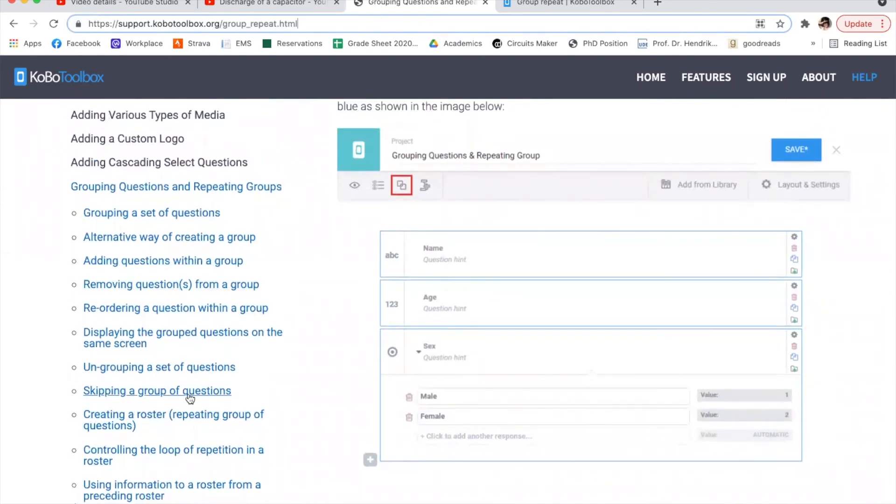
scroll(190, 398, up, 3)
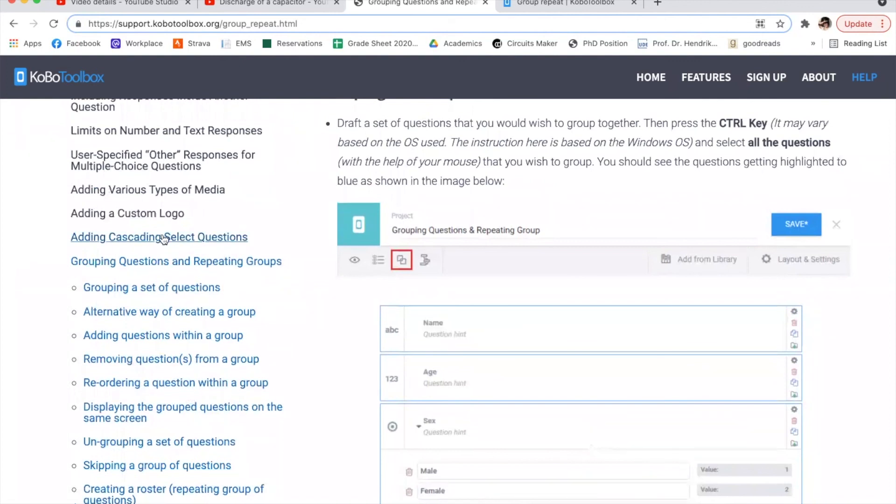
scroll(207, 242, up, 5)
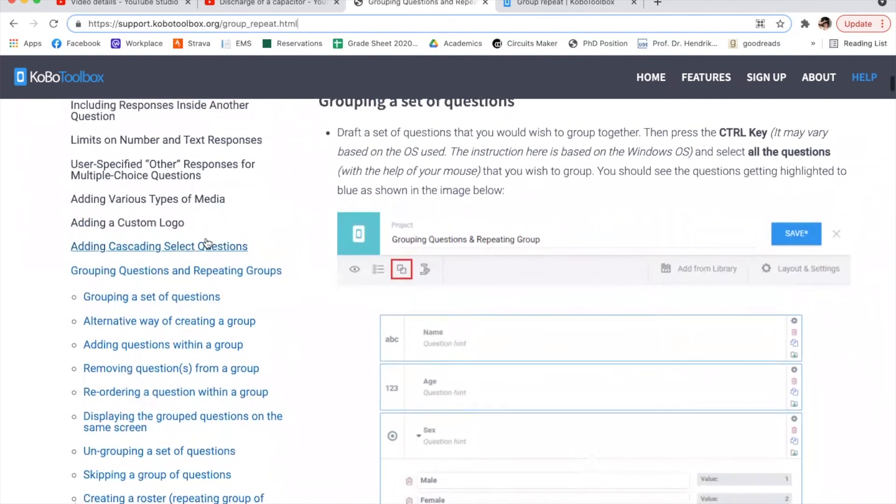
scroll(206, 237, up, 4)
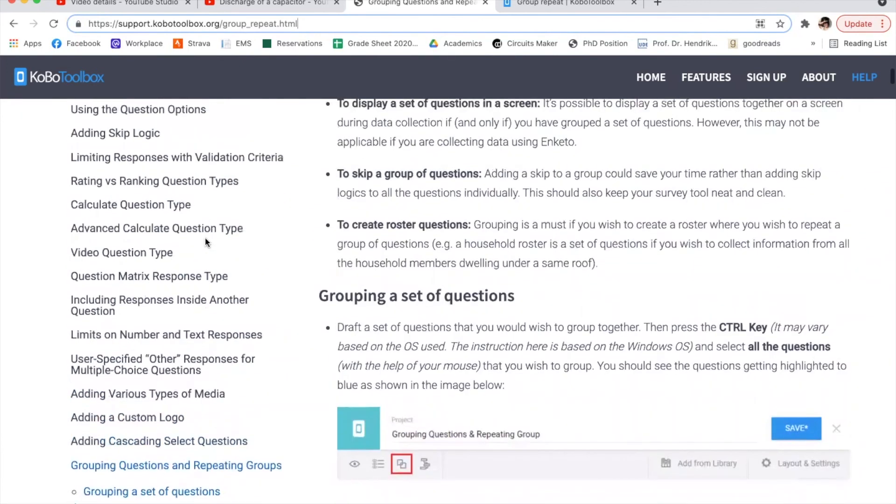
scroll(136, 183, down, 1)
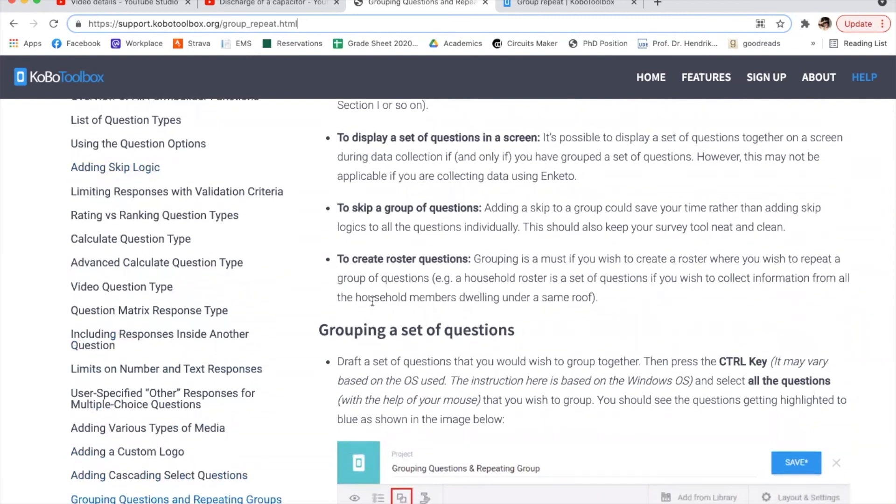
scroll(372, 301, up, 10)
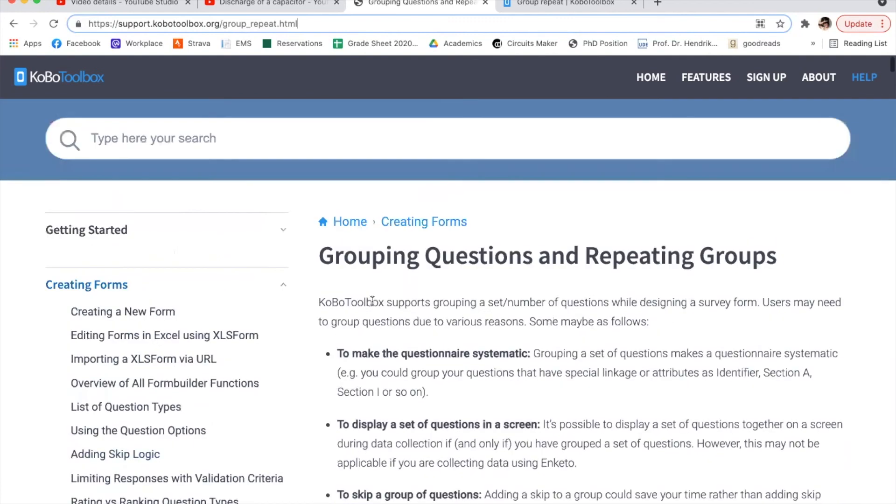
Step: Review the help article's instructions for grouping a set of questions, the alternative way of creating a group, and adding questions within a group
scroll(372, 301, down, 2)
scroll(372, 301, up, 2)
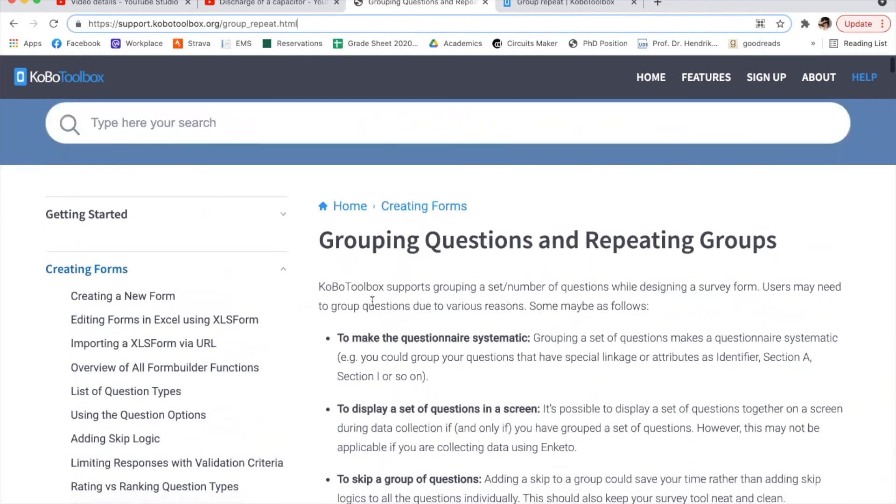
scroll(371, 303, down, 5)
scroll(372, 303, down, 10)
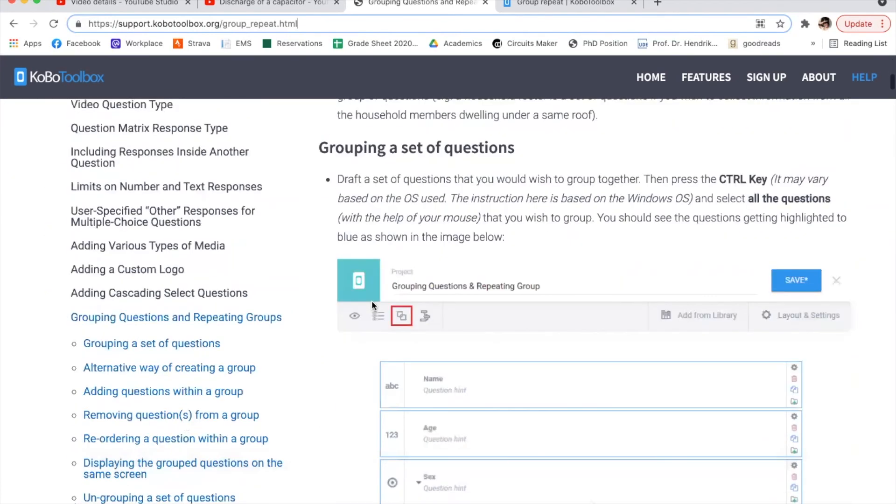
scroll(372, 305, down, 8)
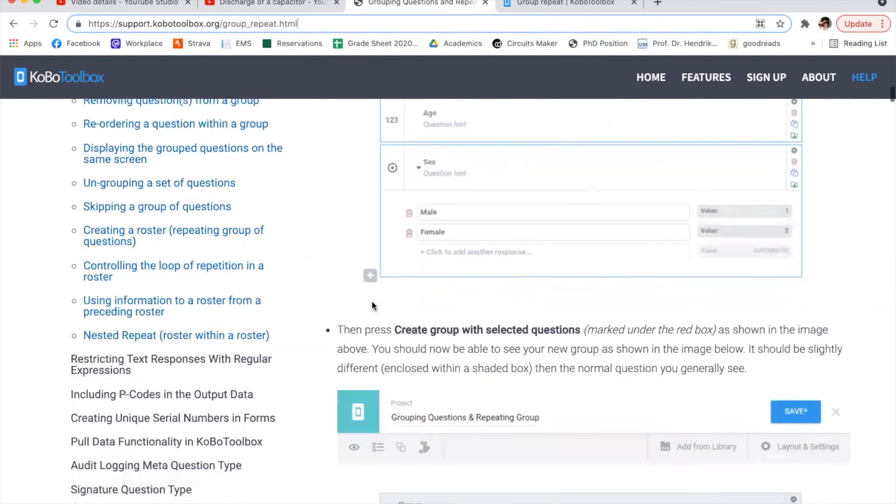
scroll(372, 304, down, 15)
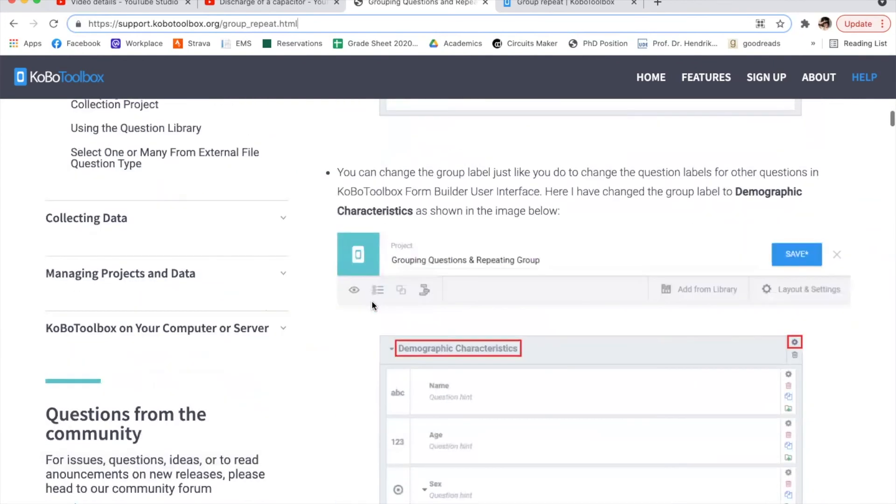
scroll(372, 304, down, 14)
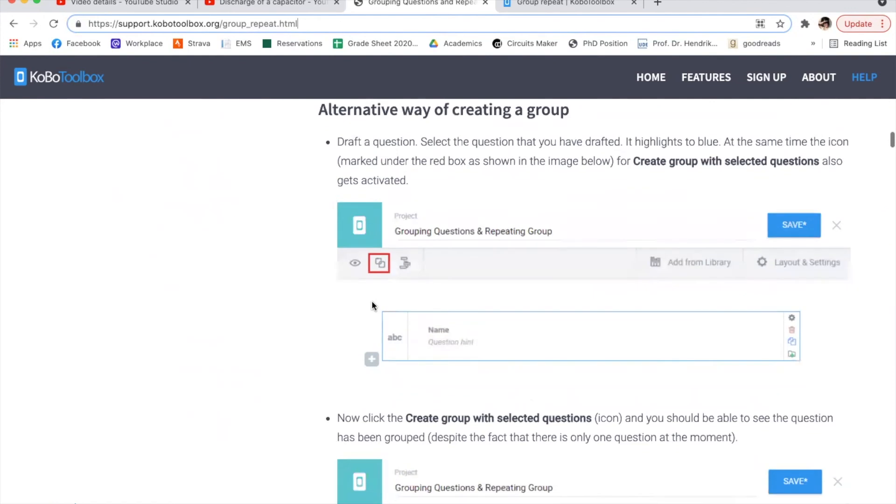
scroll(372, 304, down, 13)
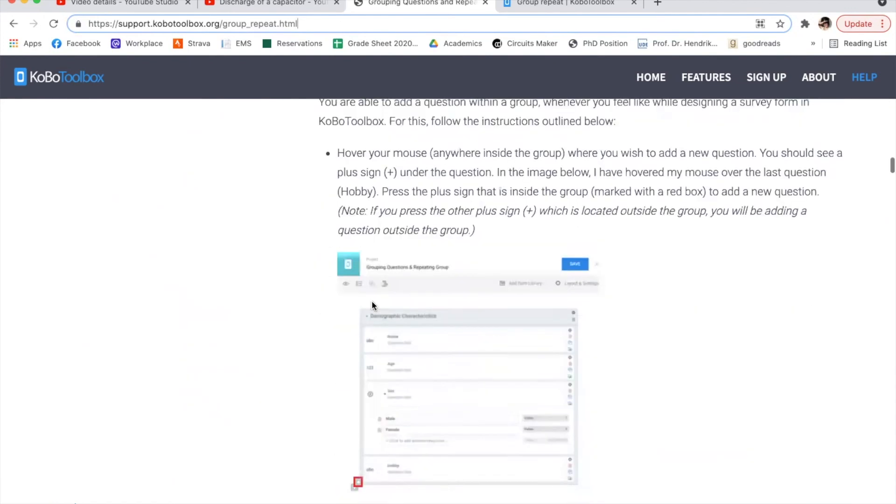
scroll(372, 304, up, 3)
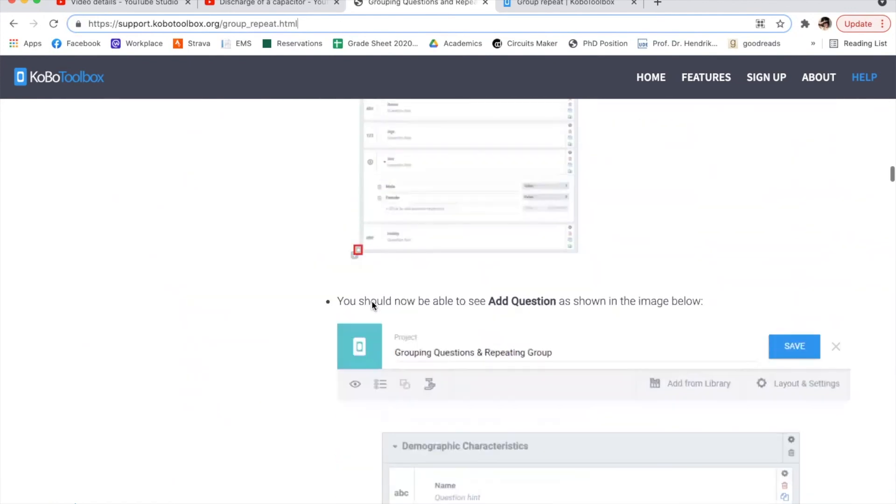
Step: Read through the article's sections on removing and re-ordering questions within a group, the grouped XLSForm example, and un-grouping a set of questions
scroll(372, 305, down, 4)
scroll(372, 304, down, 7)
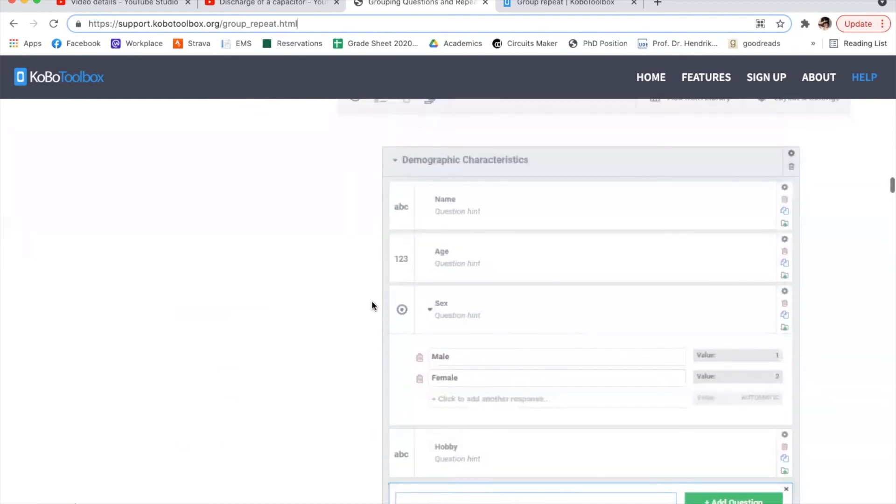
scroll(372, 304, down, 4)
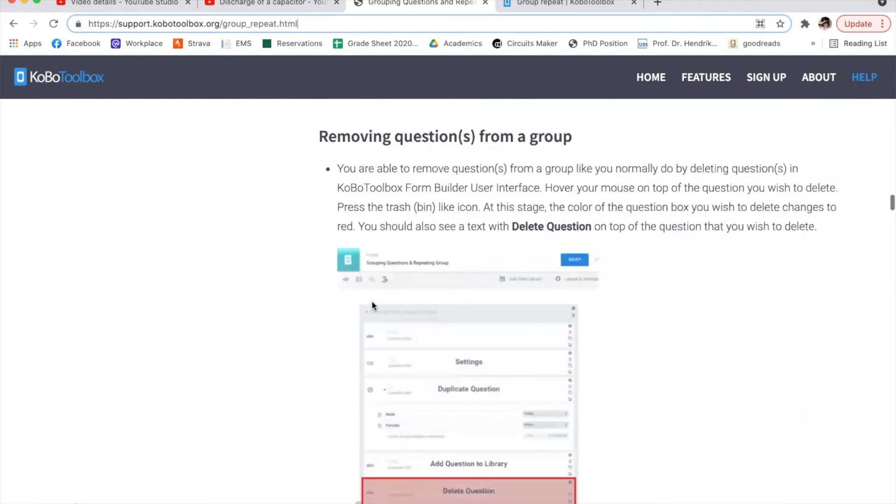
scroll(372, 304, down, 9)
scroll(372, 304, down, 15)
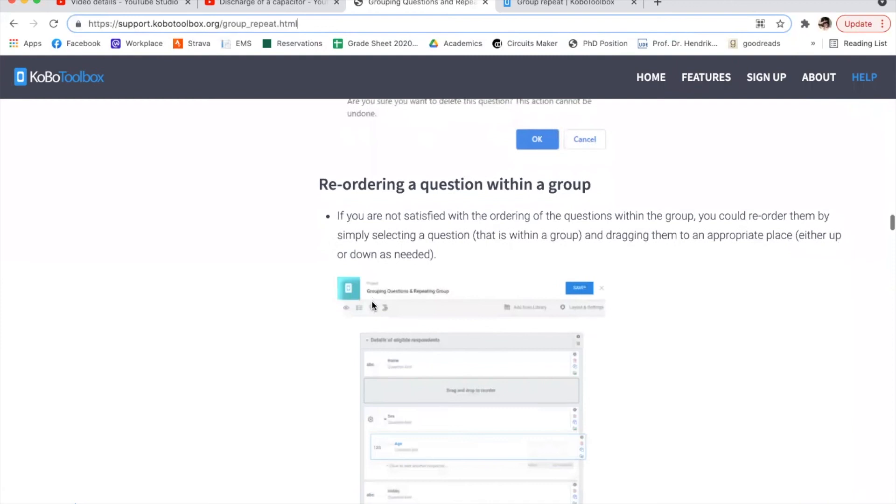
scroll(372, 304, down, 5)
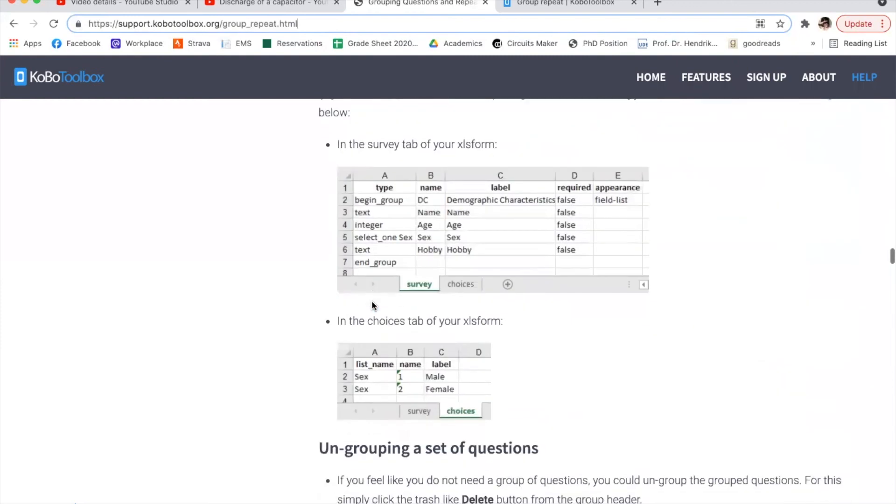
scroll(372, 304, down, 7)
scroll(372, 304, down, 15)
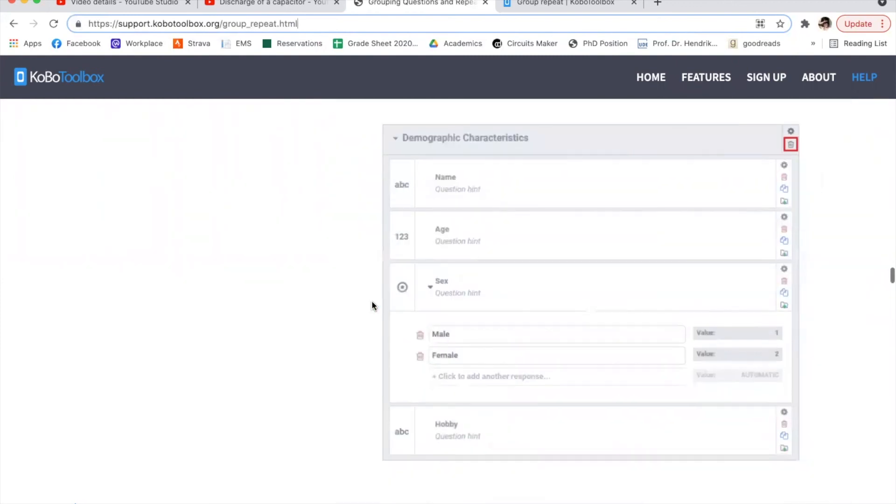
scroll(372, 304, down, 4)
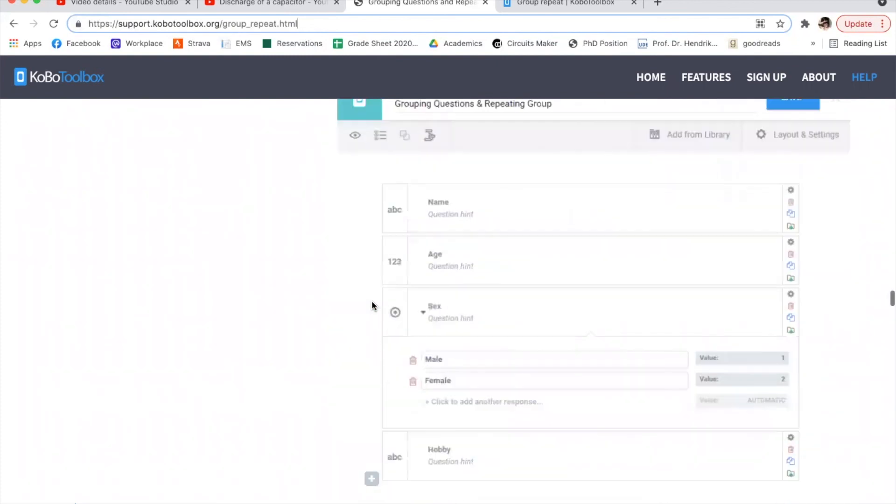
Step: Examine the sections on skipping a group of questions, creating a roster, and controlling the loop of repetition with repeat_count
scroll(371, 304, down, 2)
scroll(372, 304, down, 15)
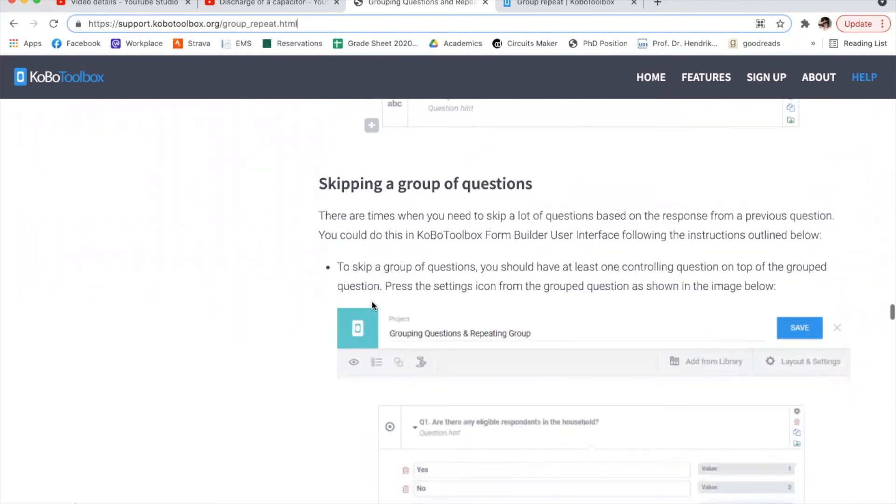
scroll(372, 304, down, 10)
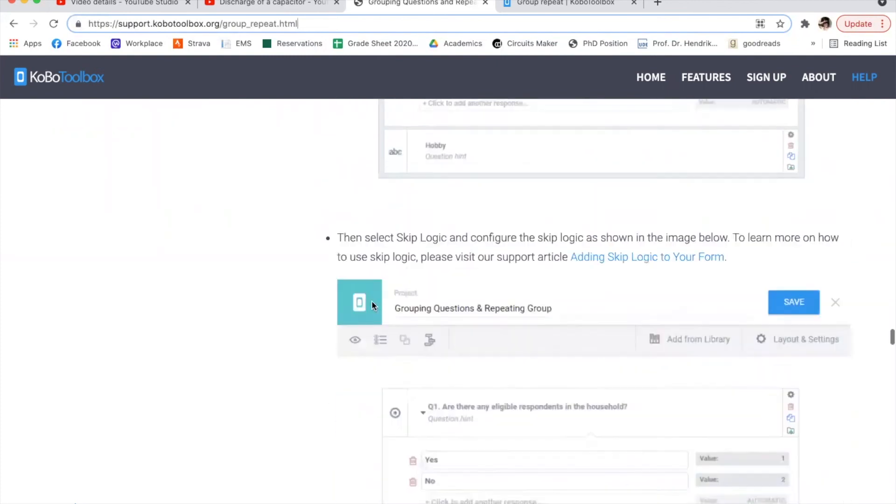
scroll(372, 306, down, 10)
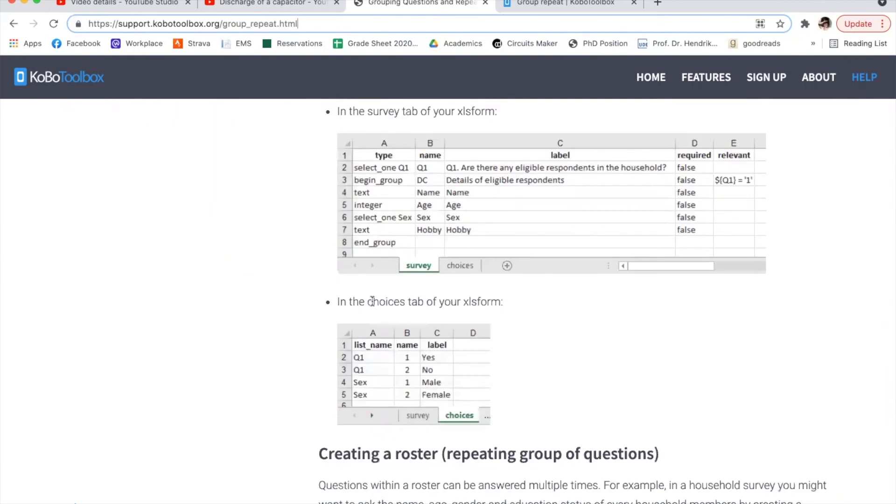
scroll(372, 303, down, 10)
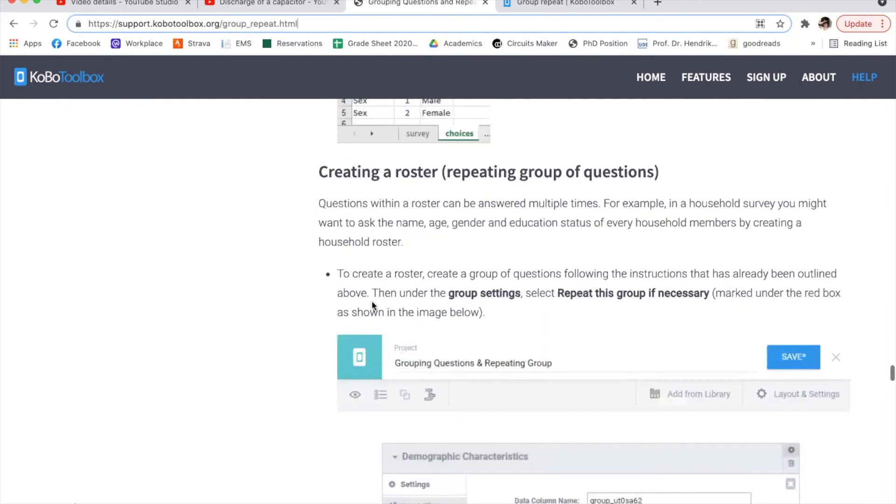
scroll(372, 305, down, 10)
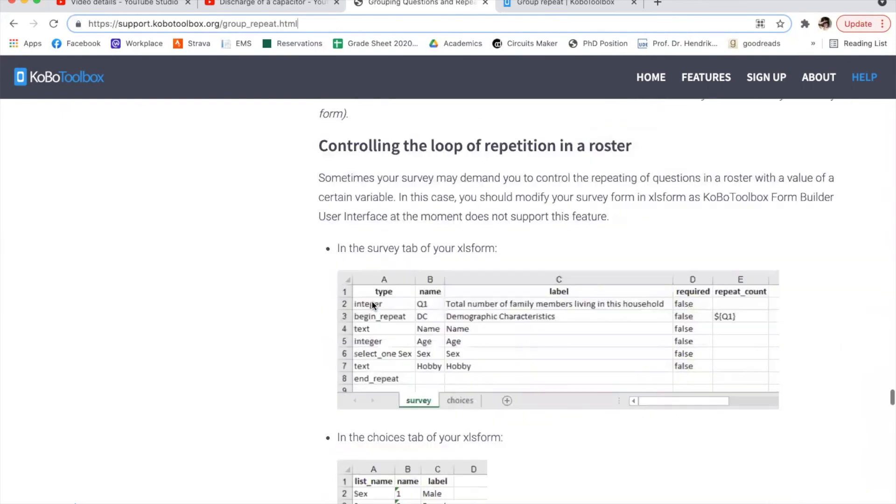
scroll(372, 303, down, 2)
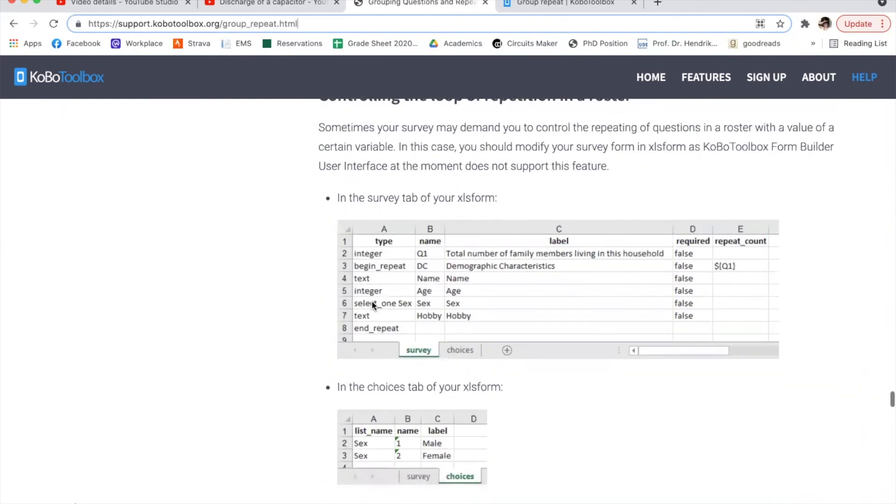
scroll(372, 302, down, 20)
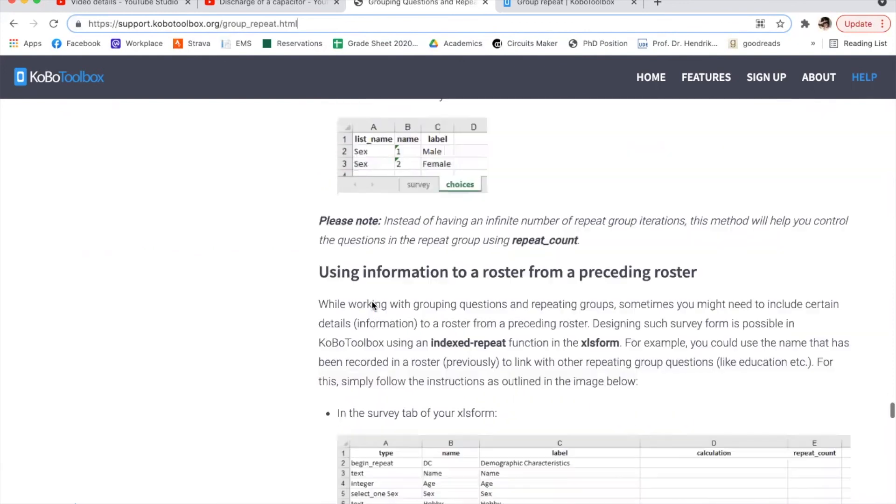
Step: Study the indexed-repeat and nested repeat examples, comparing the List of Hobbies Enketo form with its survey and choices sheets and form builder layout
scroll(372, 302, down, 15)
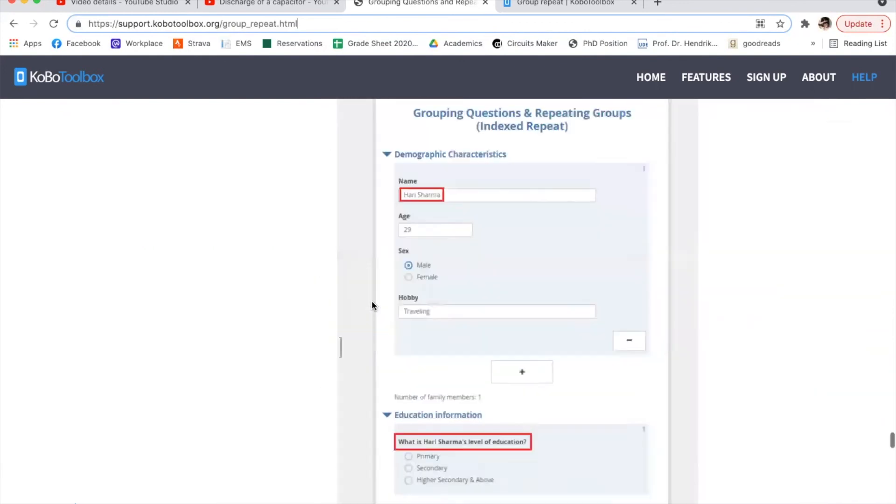
scroll(372, 304, down, 9)
scroll(372, 304, up, 10)
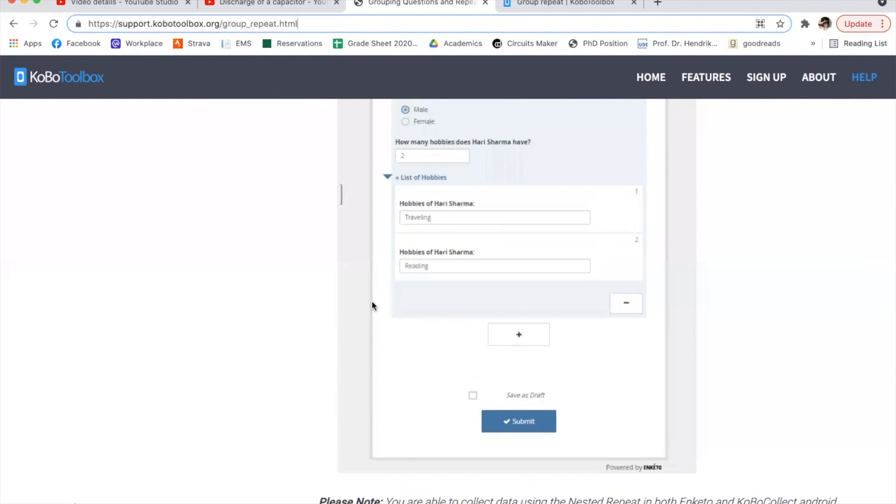
scroll(371, 300, up, 3)
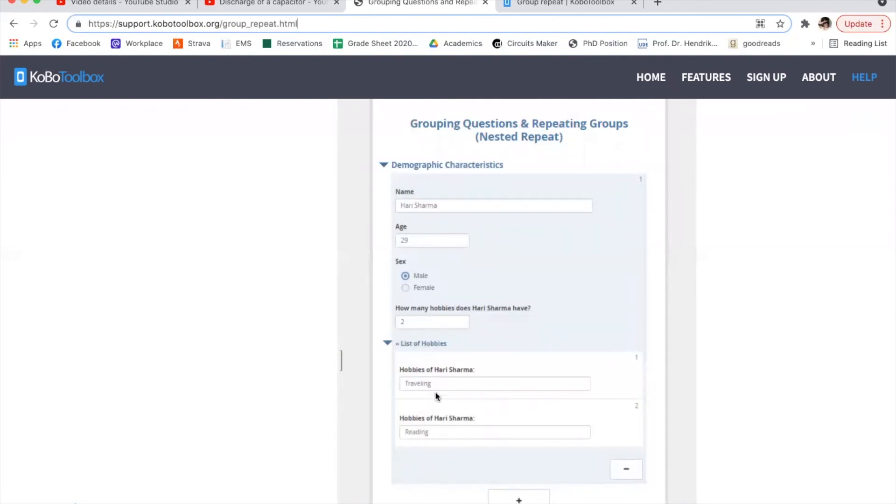
scroll(435, 442, up, 6)
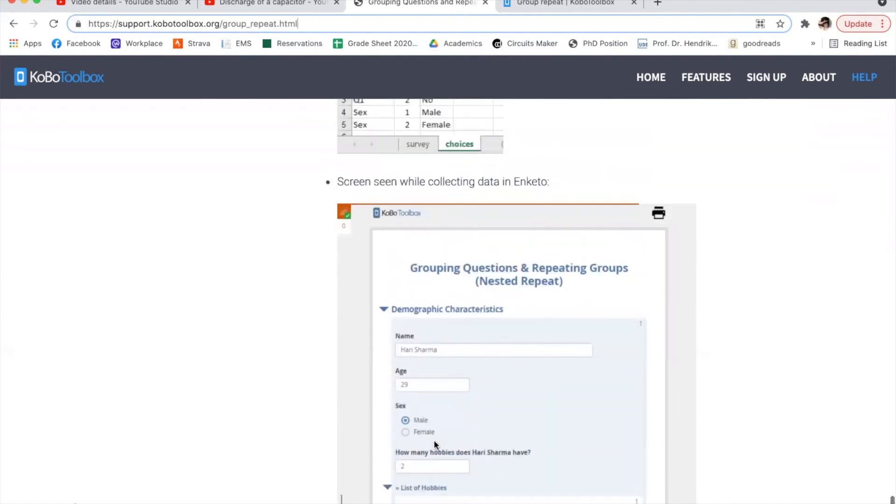
scroll(434, 441, up, 4)
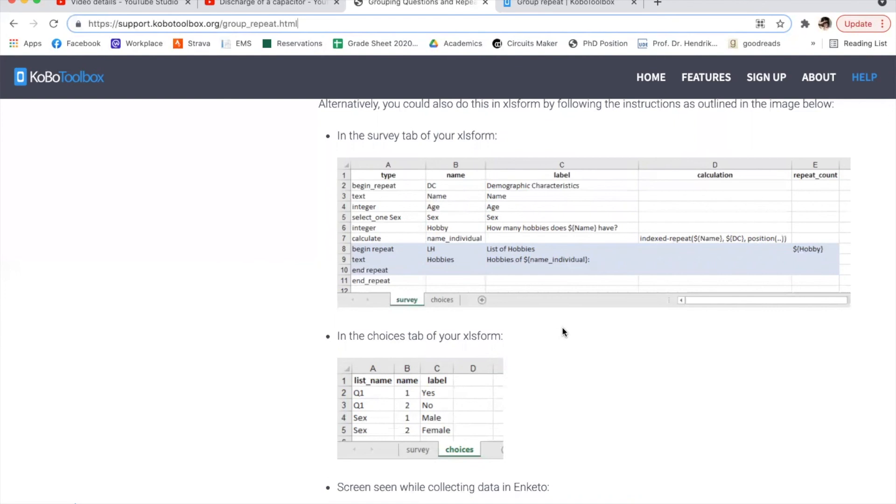
scroll(562, 330, up, 15)
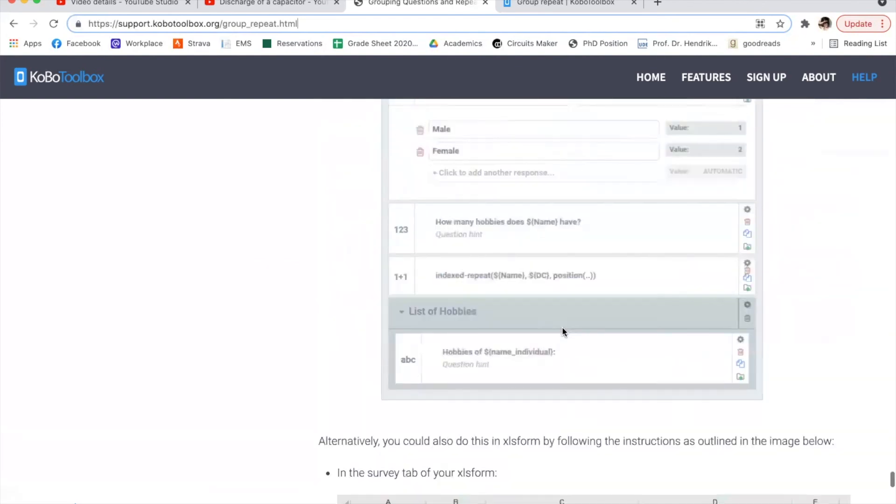